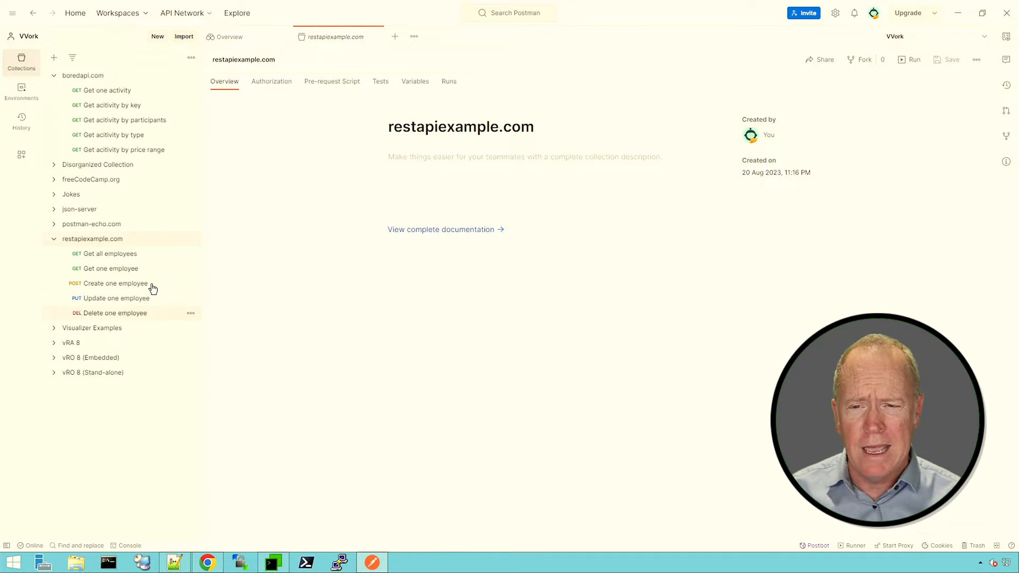
Step: Send the Get all employees request from the restapiexample.com collection and highlight the first record's id in the response
left_click(136, 258)
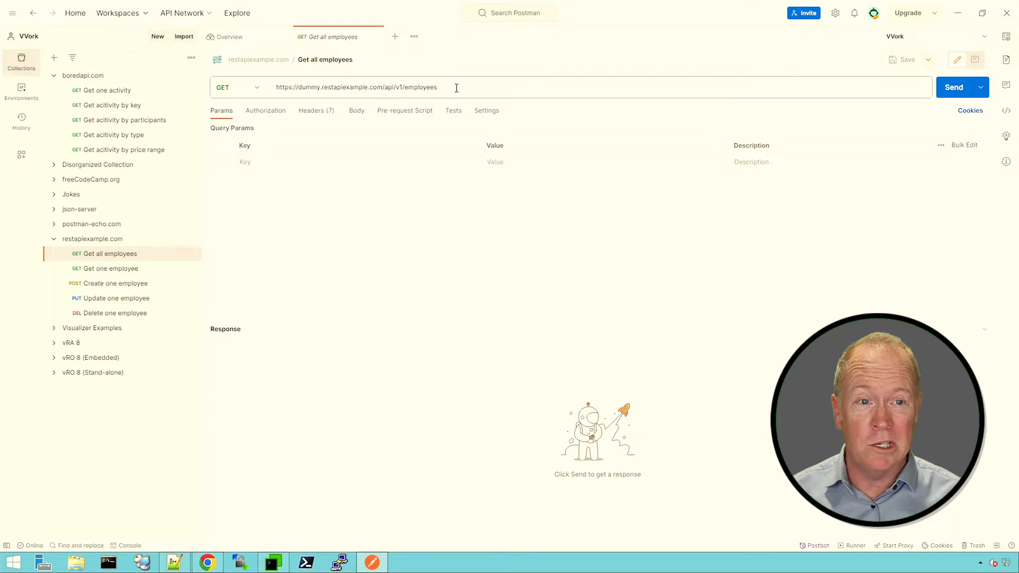
left_click(954, 96)
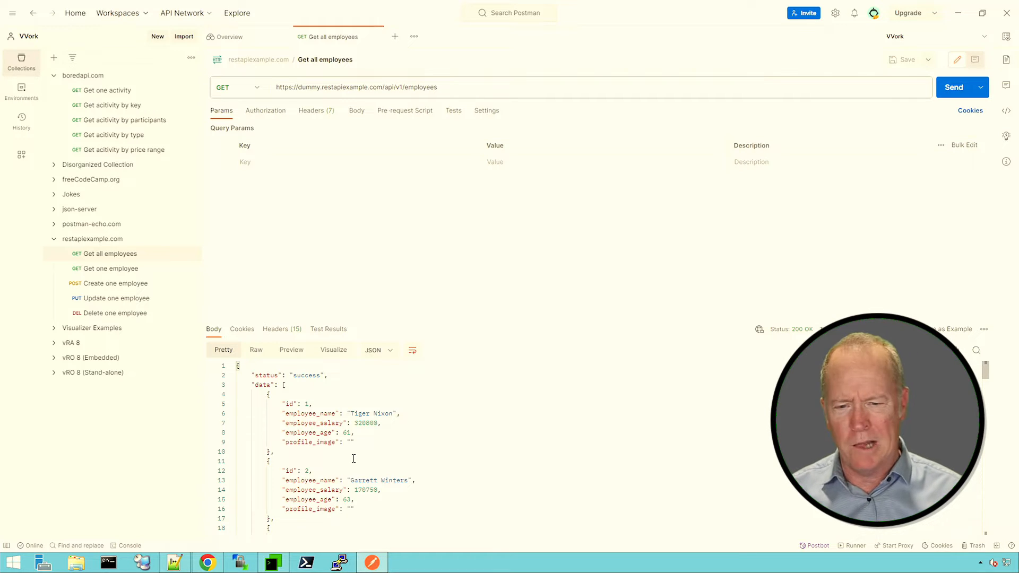
left_click(316, 404)
left_click(278, 404, "shift")
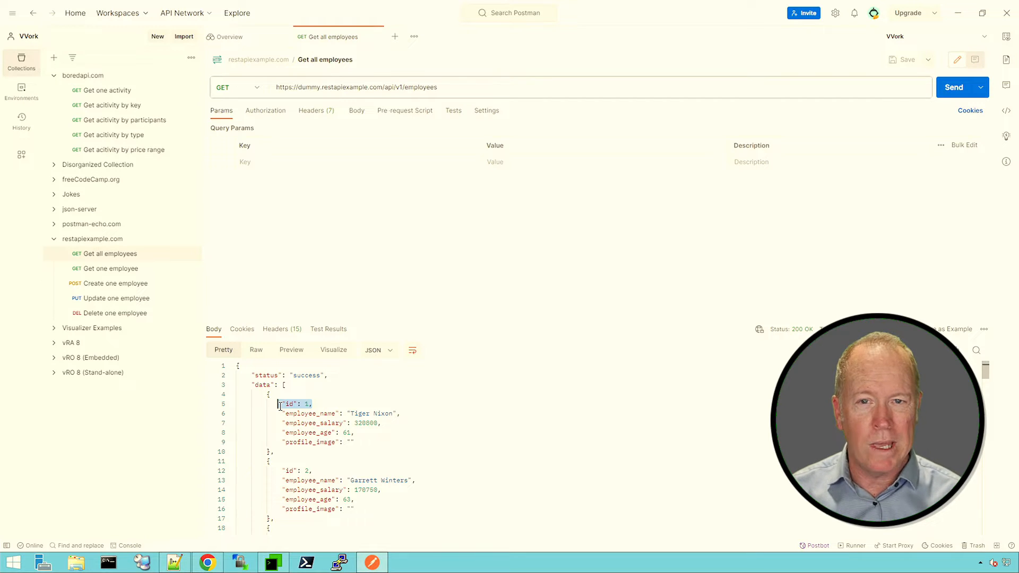
left_click(466, 275)
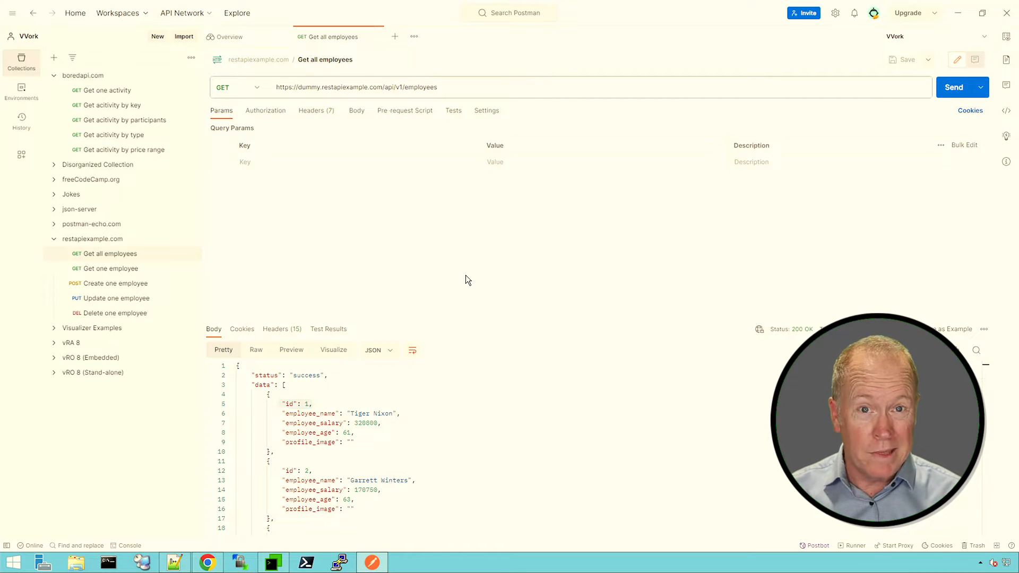
Step: Open the Get one employee request and examine the employee resource and the ID in its URL
left_click(113, 271)
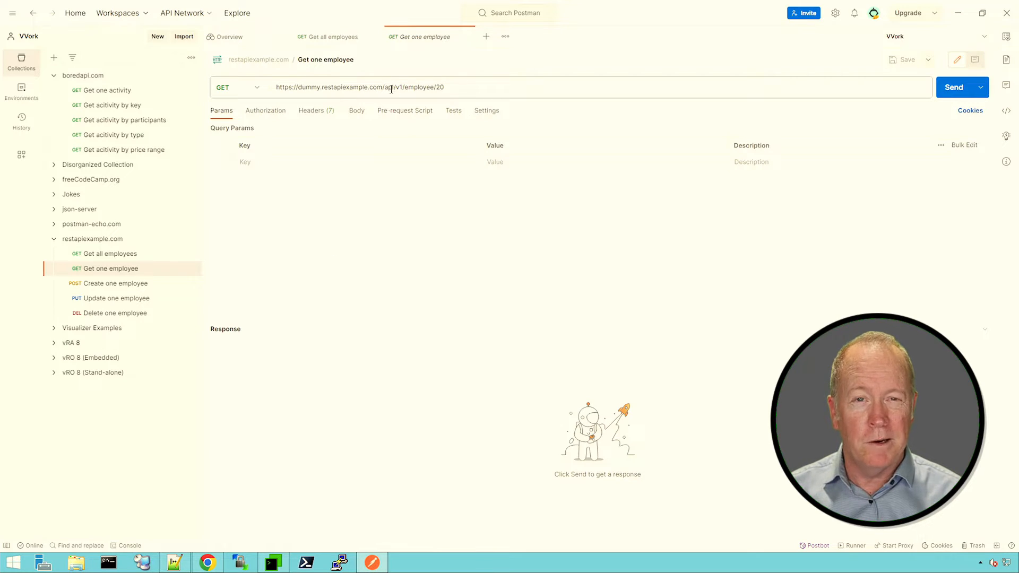
double_click(418, 87)
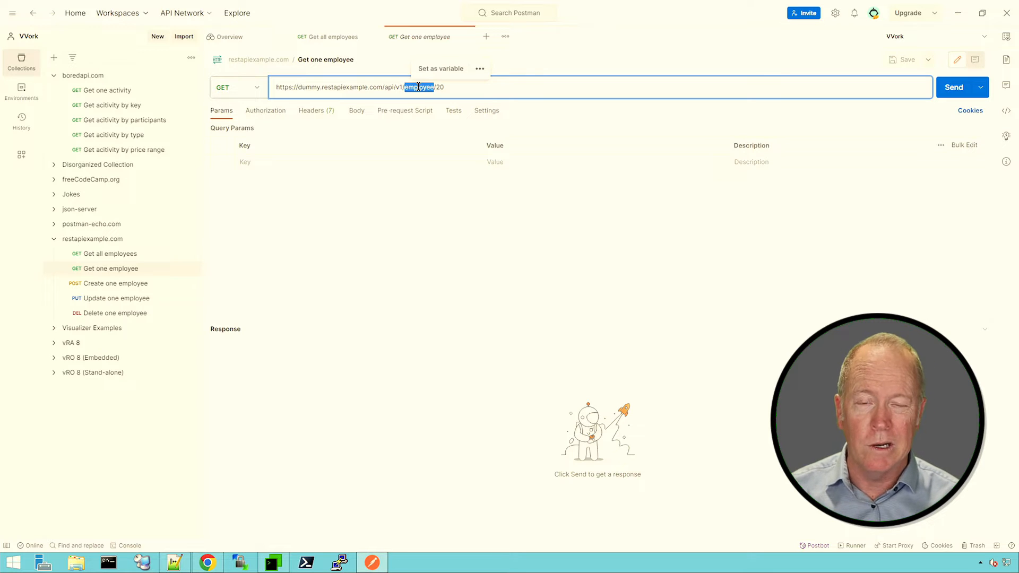
double_click(440, 87)
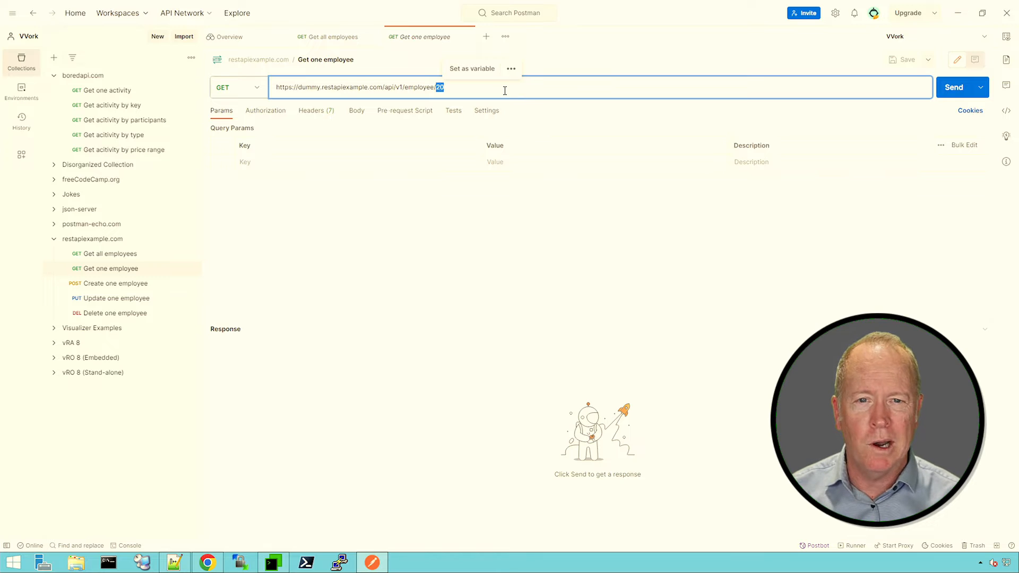
Step: Rewrite the end of the request URL so the ID is passed as the query parameter employee_id=20
left_click(504, 90)
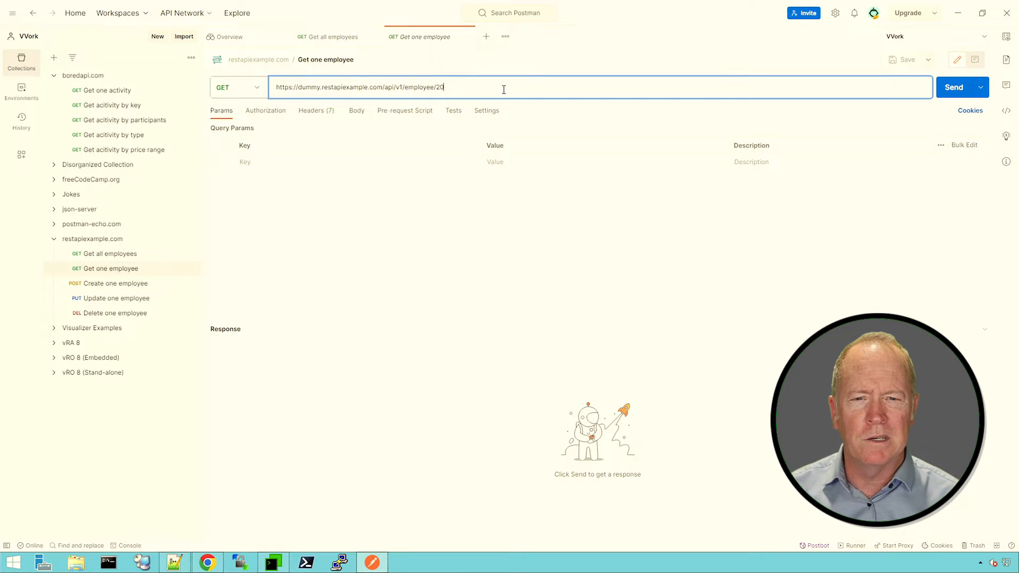
key("BackSpace")
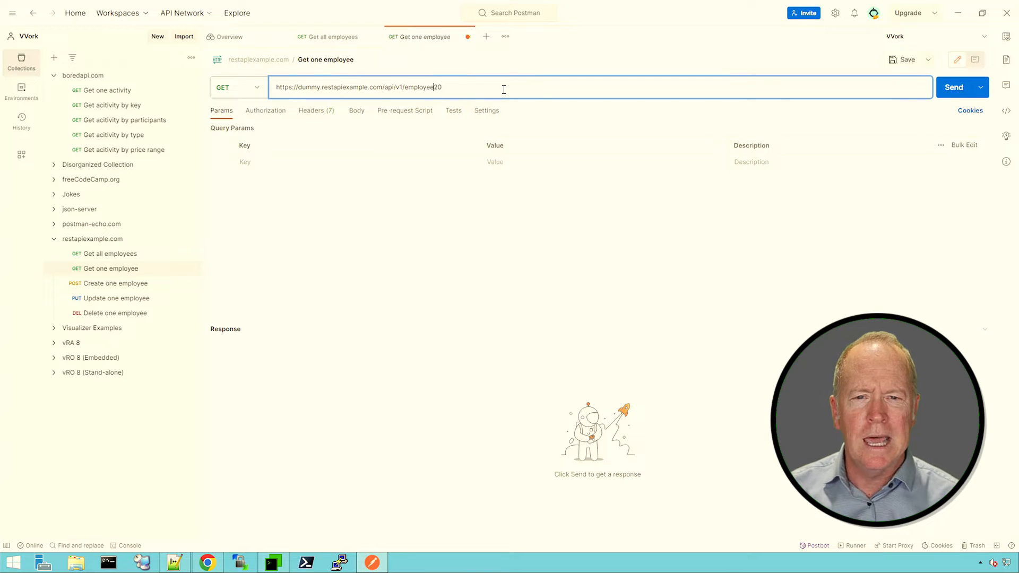
type("?ke")
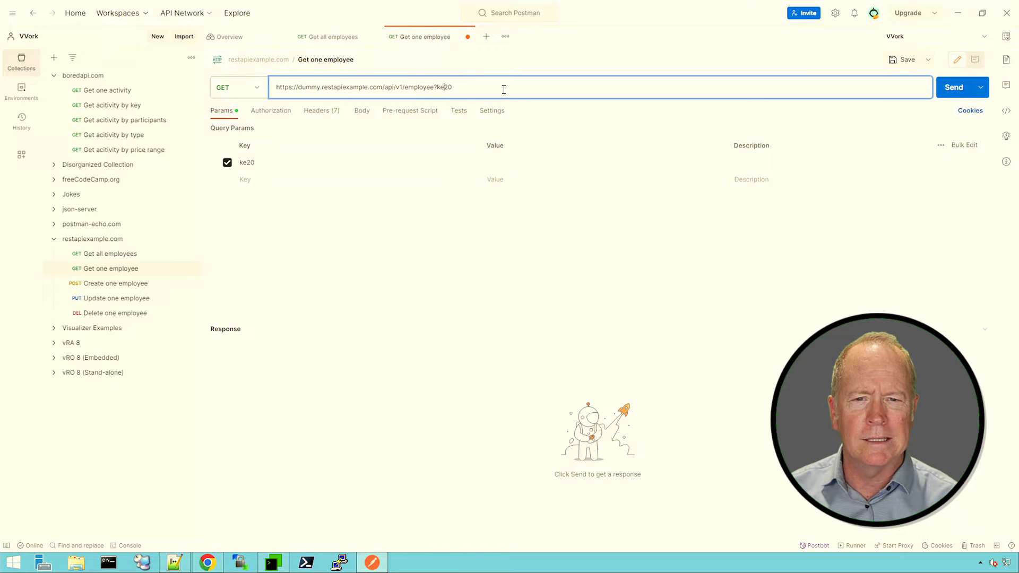
key("BackSpace")
type("emp")
type("loyee_id")
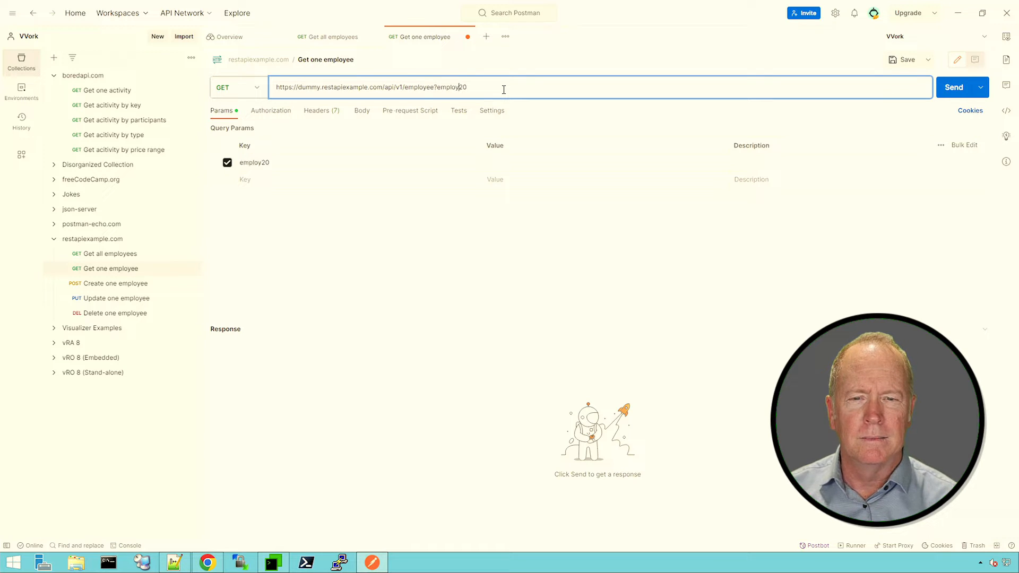
type("=")
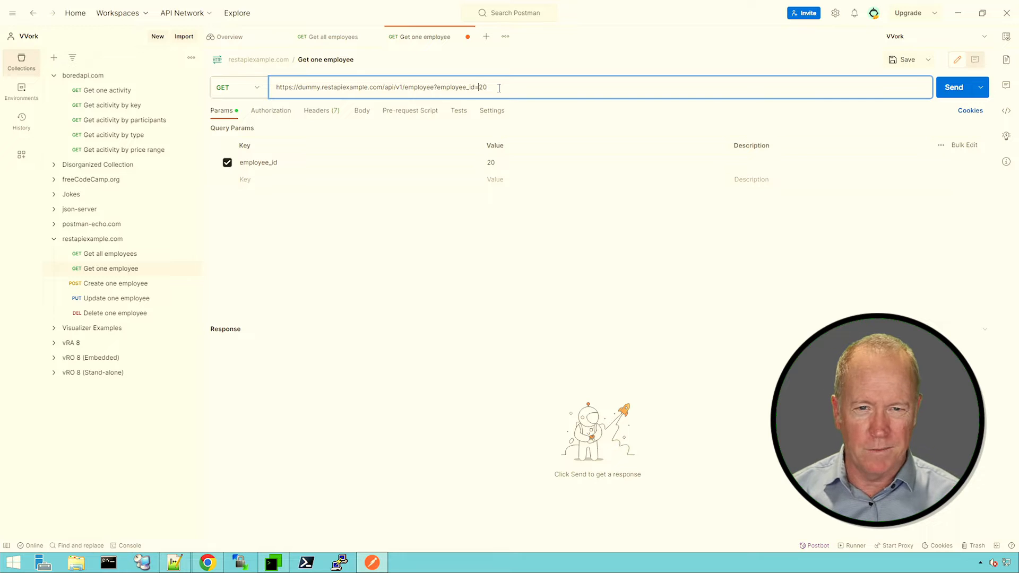
Step: Replace the query parameter with the plural path employees/20 in the URL and send the request
key("BackSpace")
key("BackSpace")
key("BackSpace")
key("BackSpace")
key("BackSpace")
key("BackSpace")
key("BackSpace")
key("BackSpace")
key("BackSpace")
key("BackSpace")
key("BackSpace")
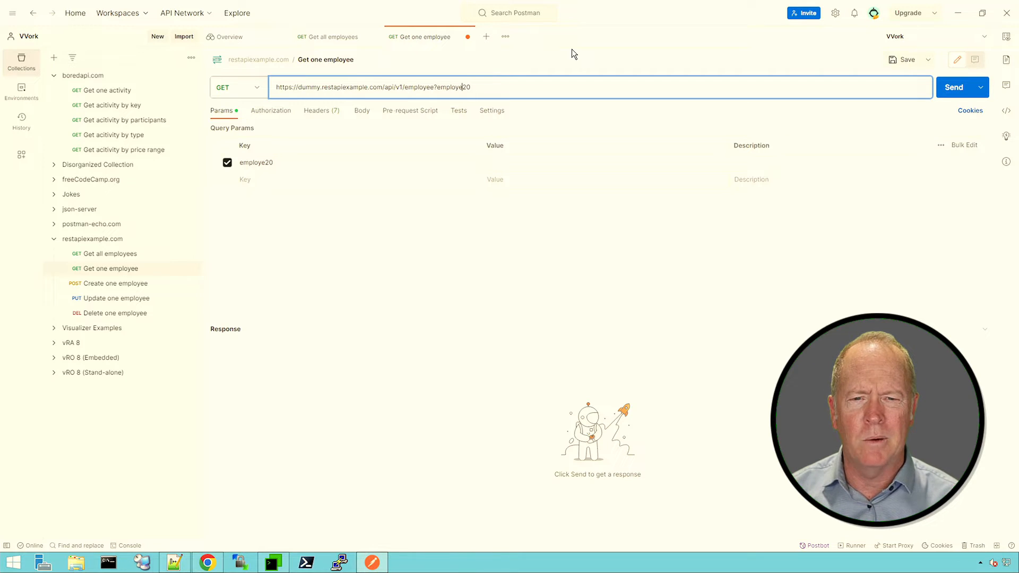
key("BackSpace")
key("BackSpace")
key("BackSpace")
key("BackSpace")
key("BackSpace")
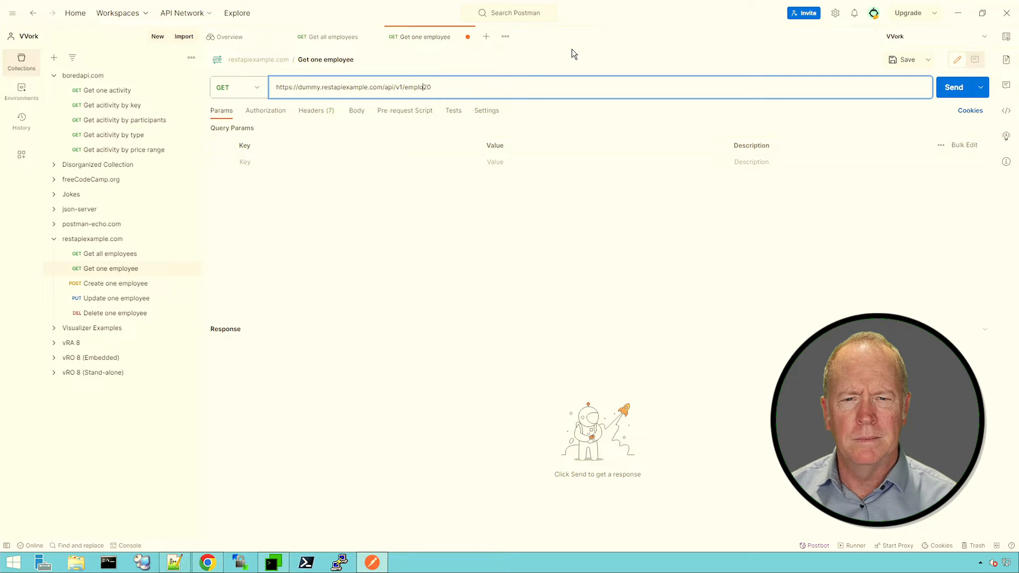
type("yees/")
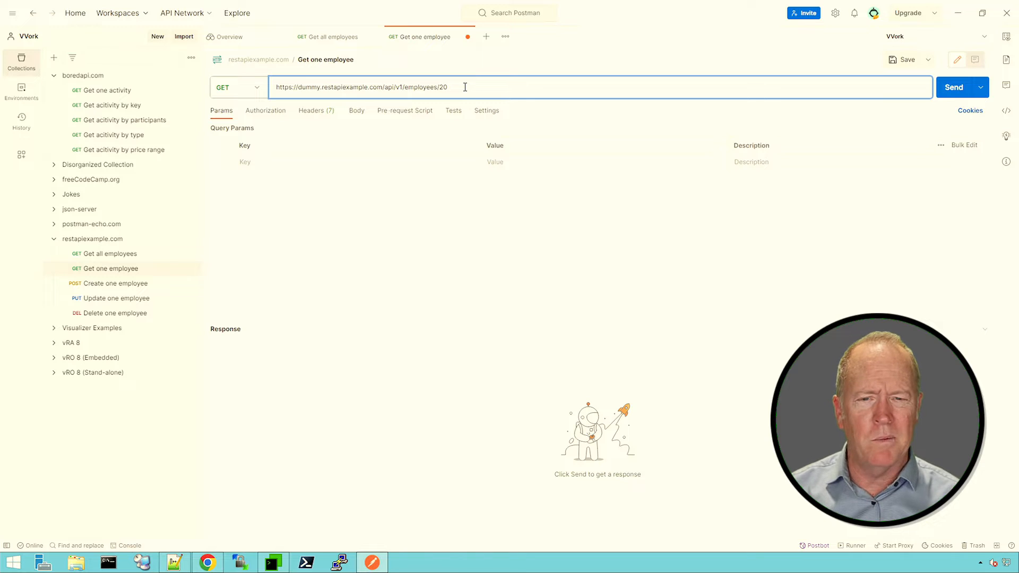
double_click(465, 87)
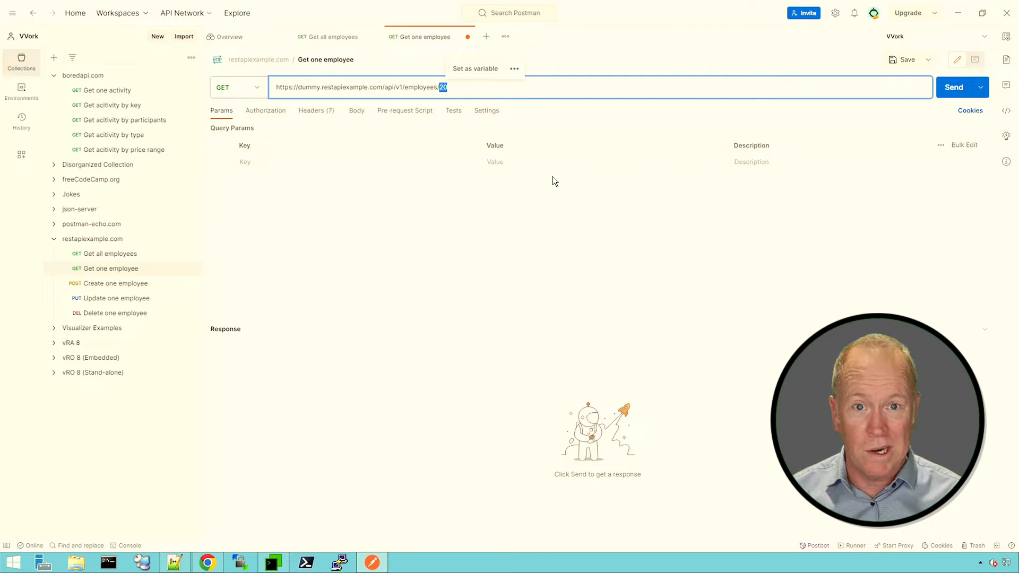
left_click(952, 91)
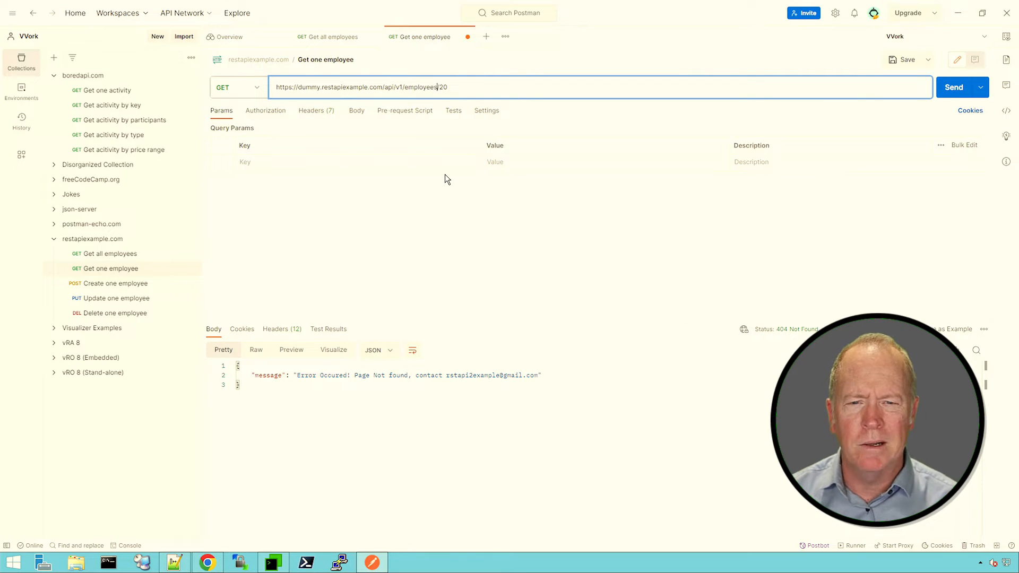
Step: Correct the URL path to the singular employee/20, send the request again and highlight the ID
key("BackSpace")
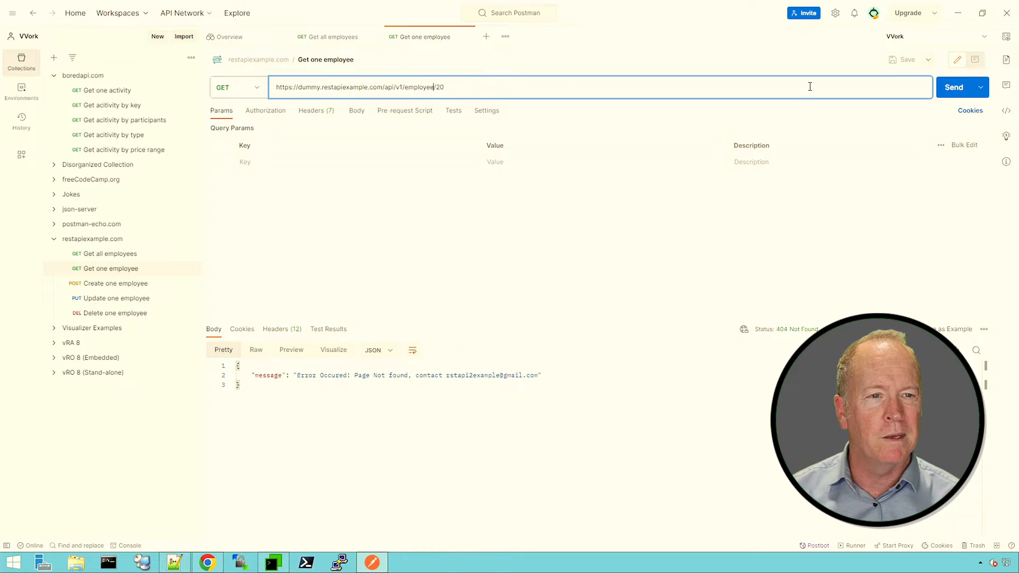
left_click(948, 88)
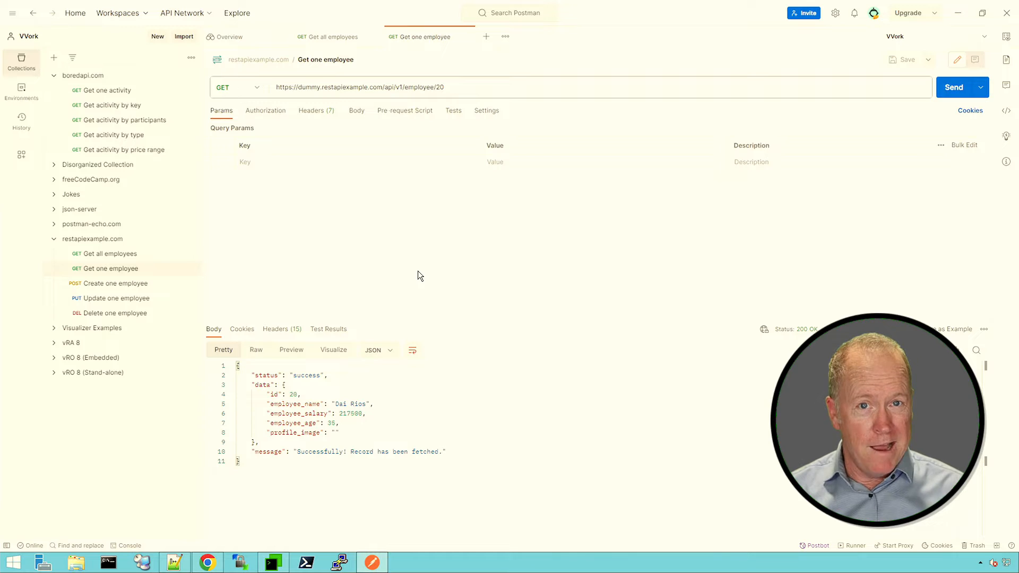
double_click(441, 87)
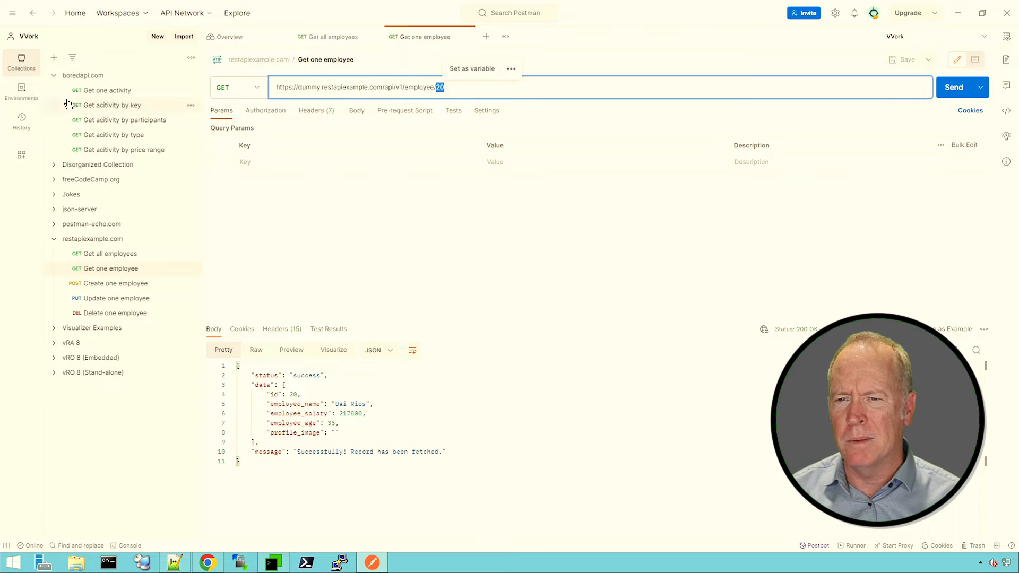
Step: Add a variable employee_id with initial value 1 to the VVork environment, then save and close the environment
left_click(20, 95)
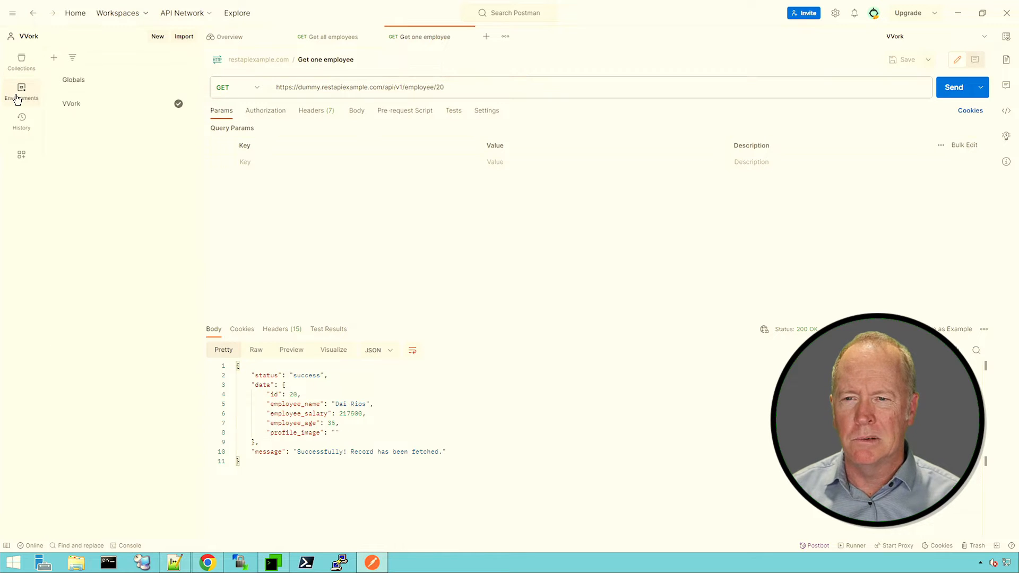
left_click(73, 106)
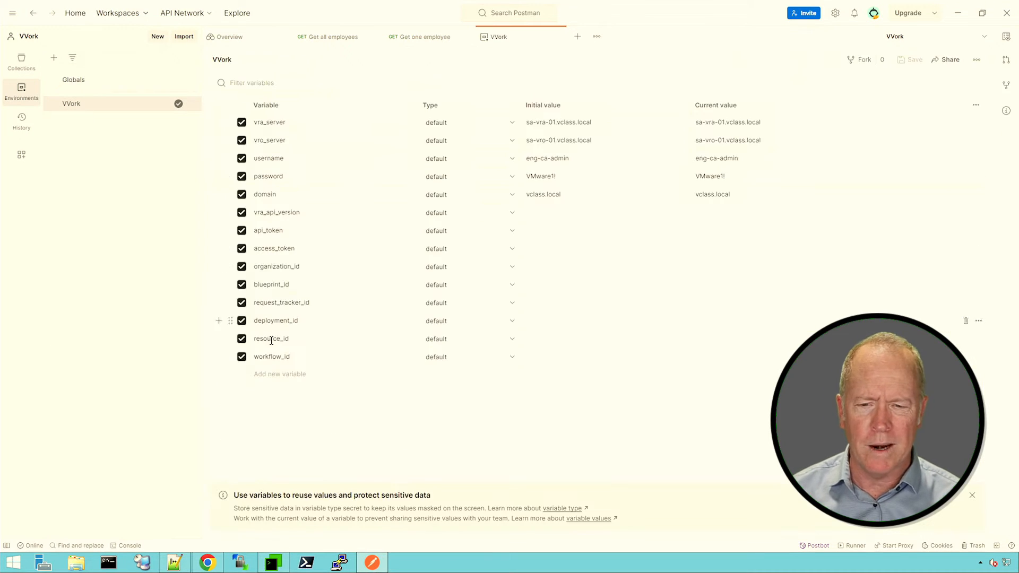
left_click(277, 375)
type("e")
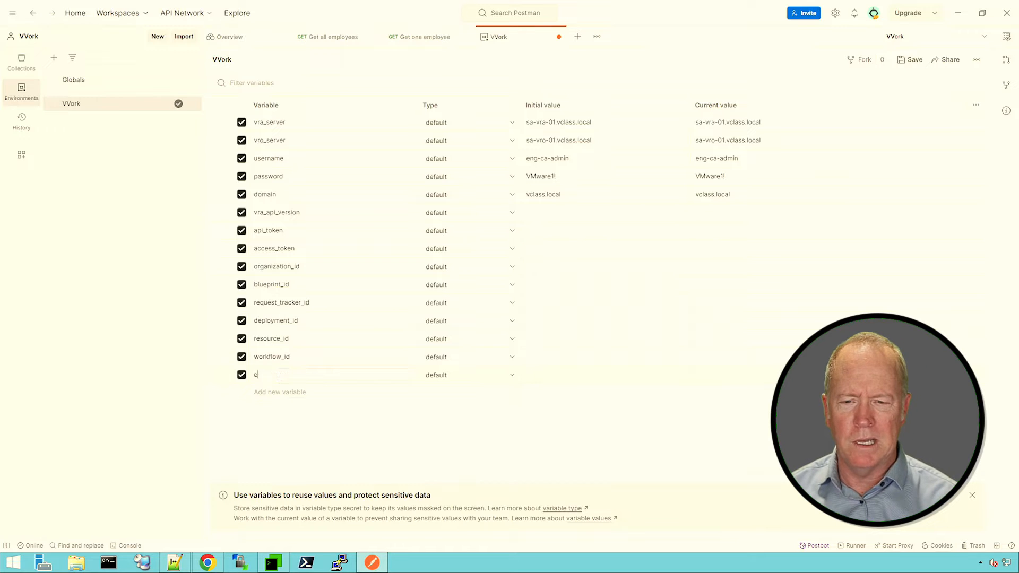
type("mployee_i")
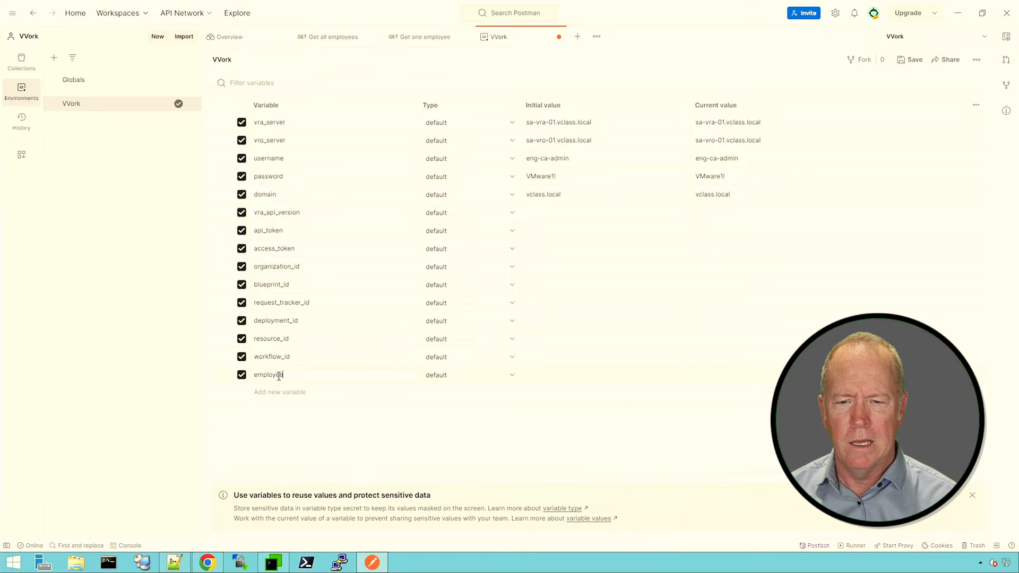
type("d")
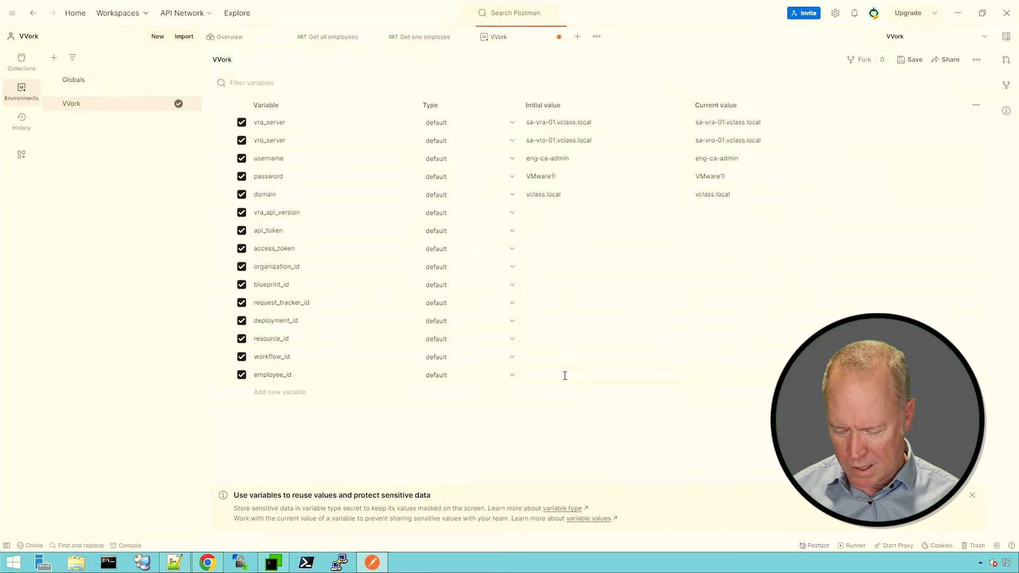
type("1")
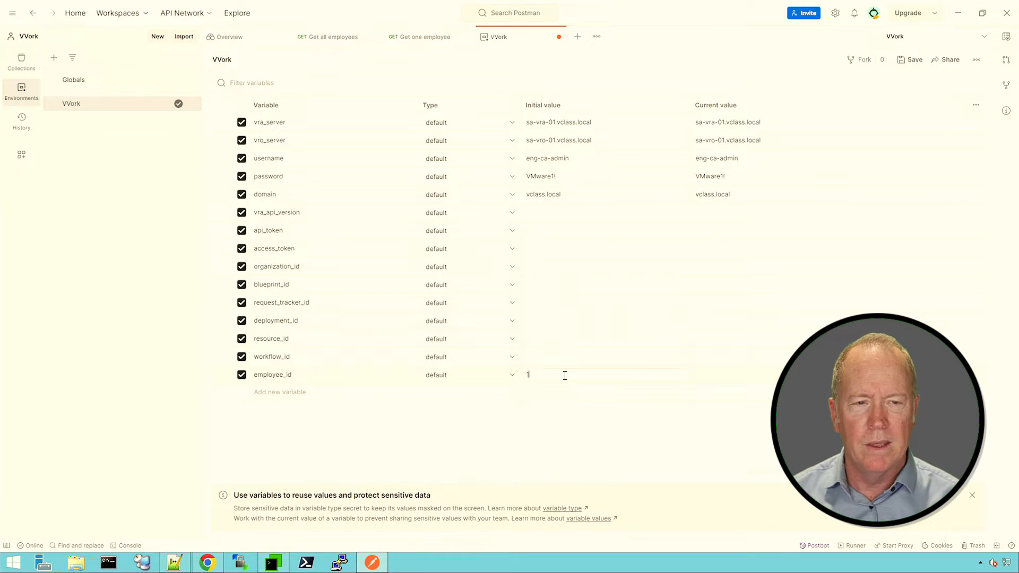
left_click(912, 62)
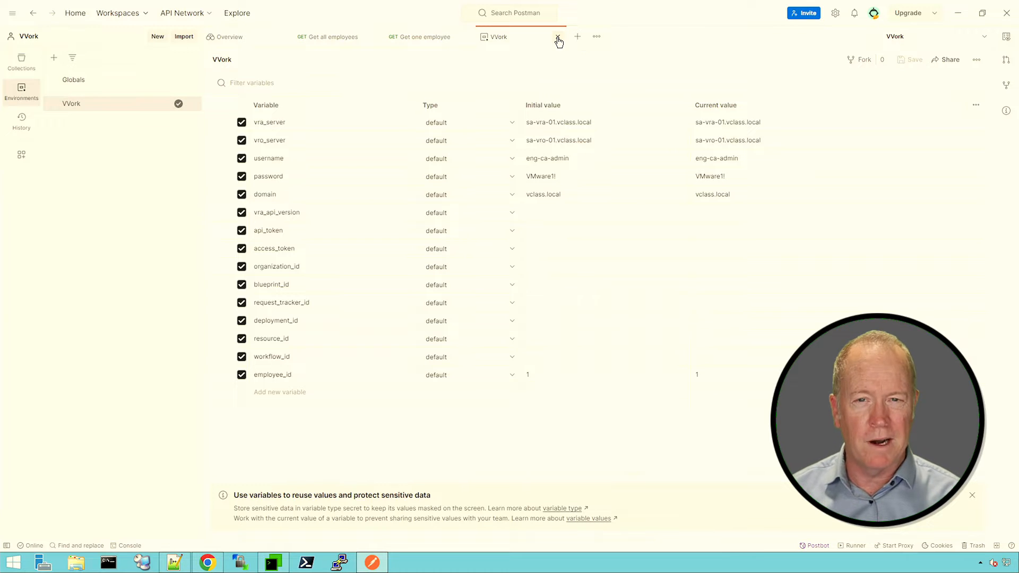
left_click(557, 37)
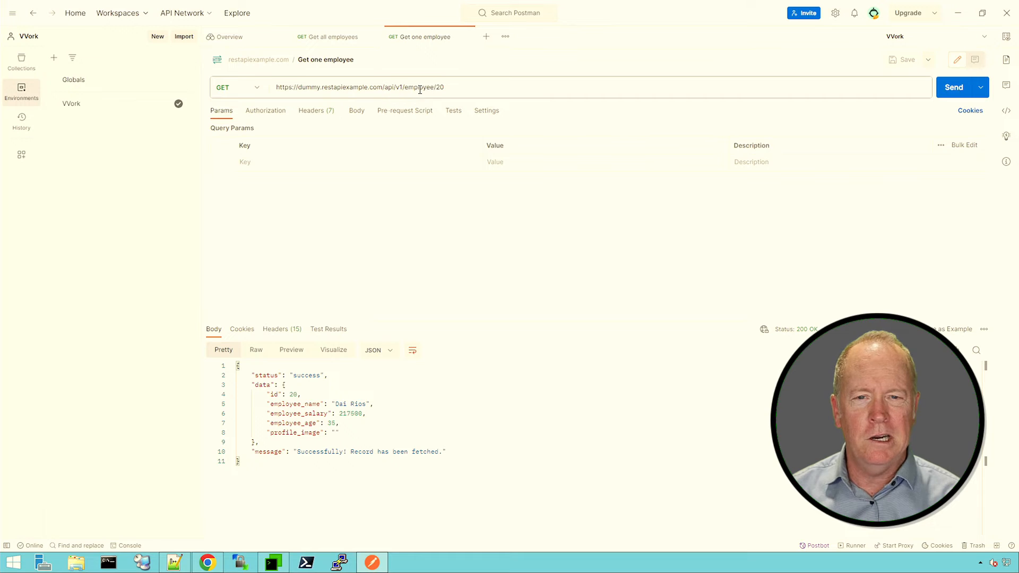
Step: Replace the ID 20 in the Get one employee URL with the {{employee_id}} variable and send the request
double_click(447, 87)
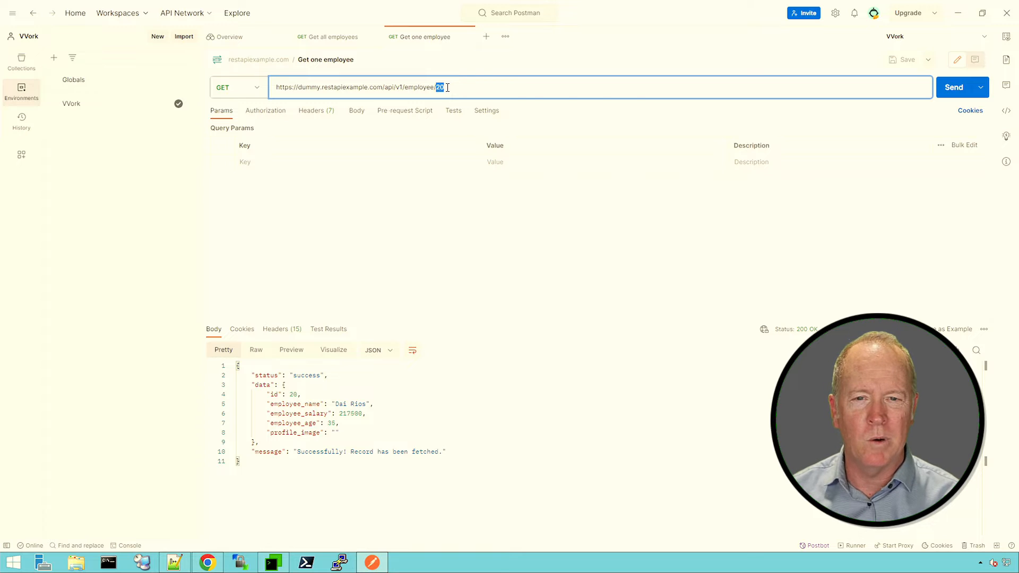
type("{emp")
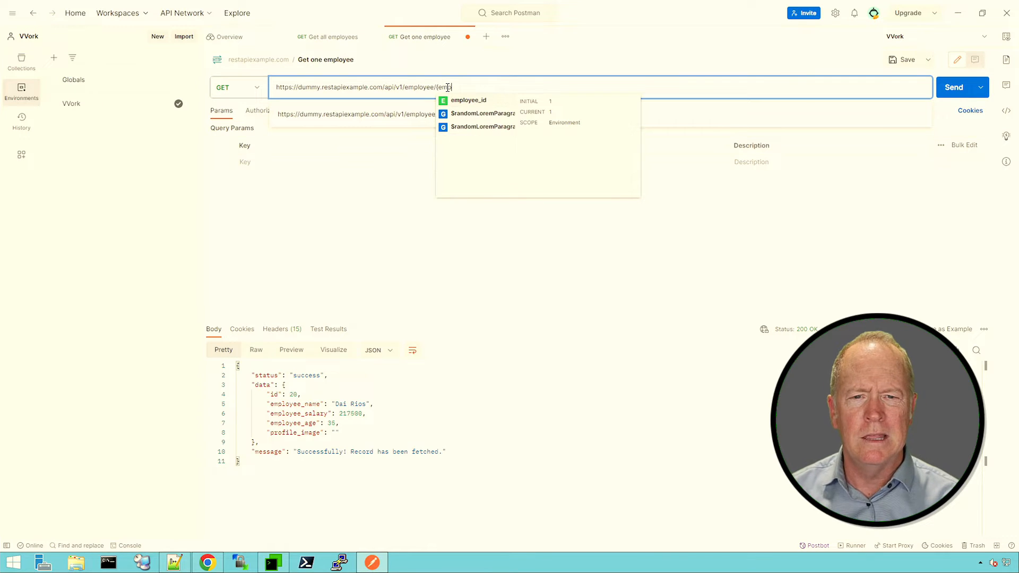
left_click(469, 101)
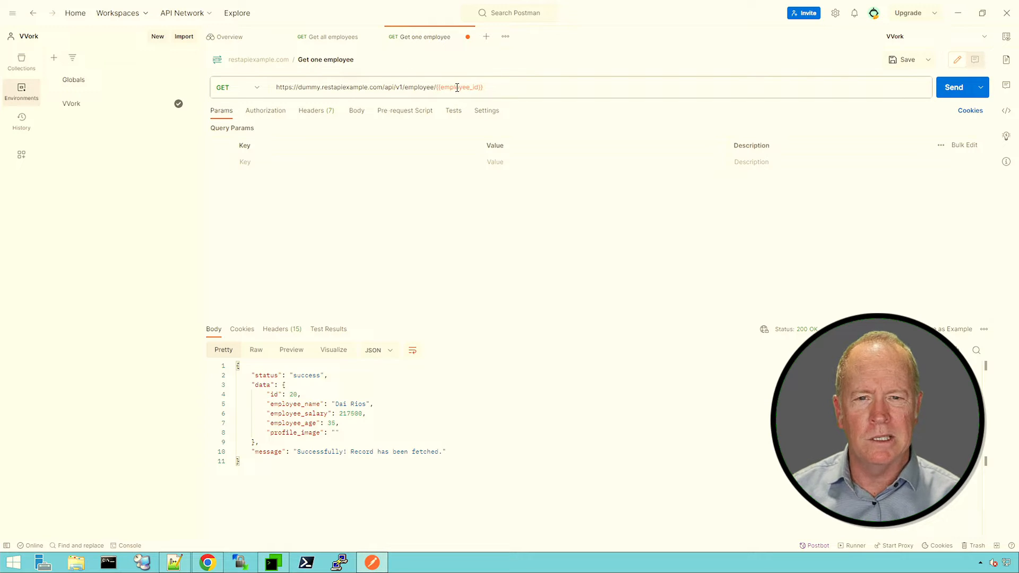
mouse_move(463, 86)
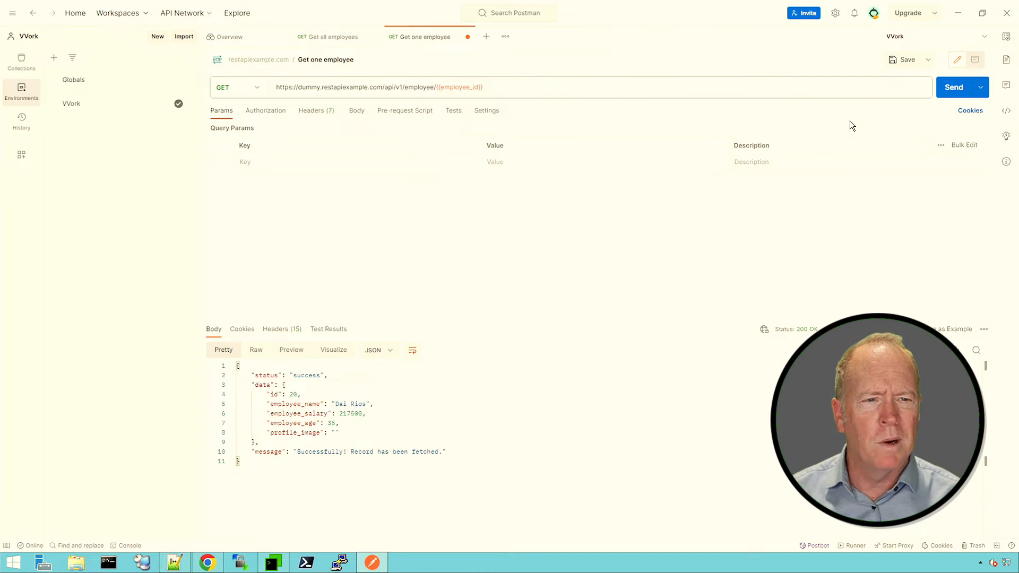
left_click(953, 89)
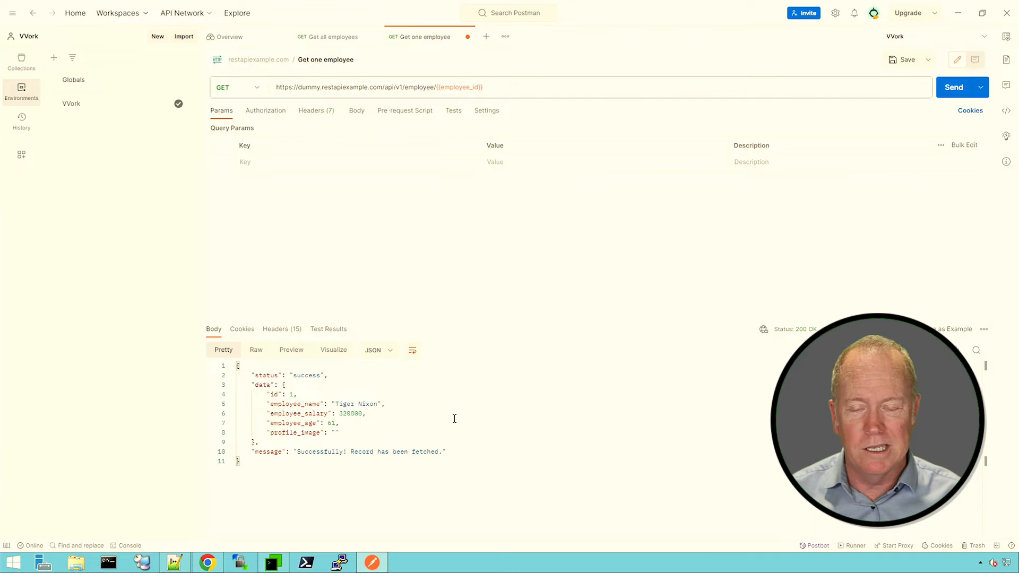
Step: Switch to Aria Automation Orchestrator in Chrome and close the Invoke a REST host workflow run
left_click(209, 564)
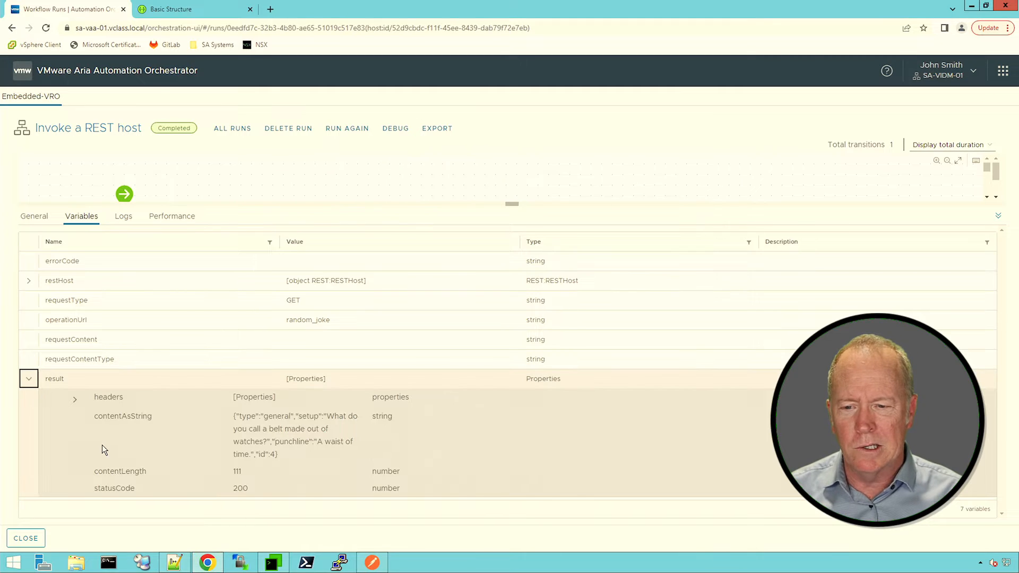
left_click(32, 538)
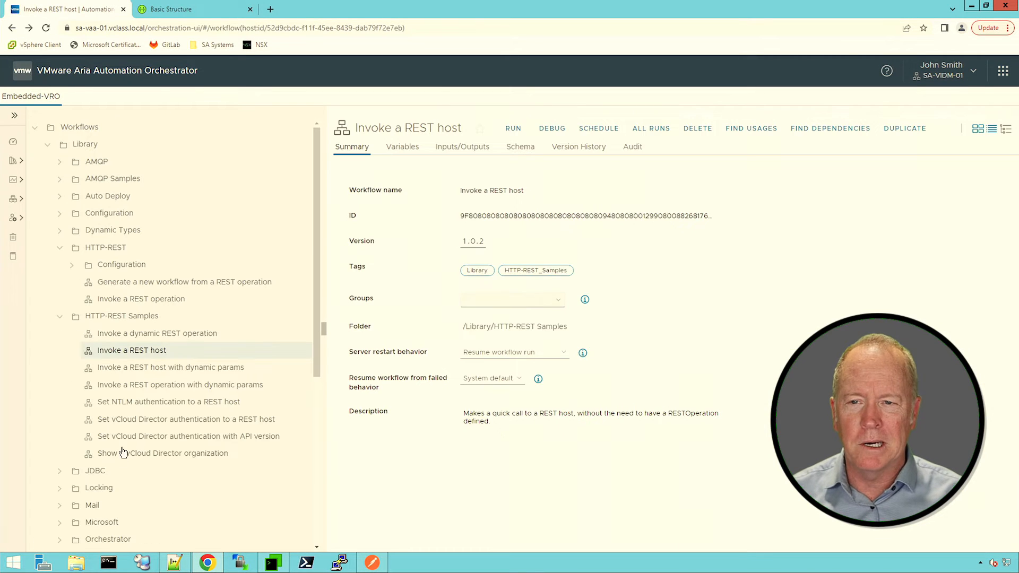
Step: Start the Add a REST host workflow from the HTTP-REST Configuration folder and name the host REST API Example server
left_click(72, 265)
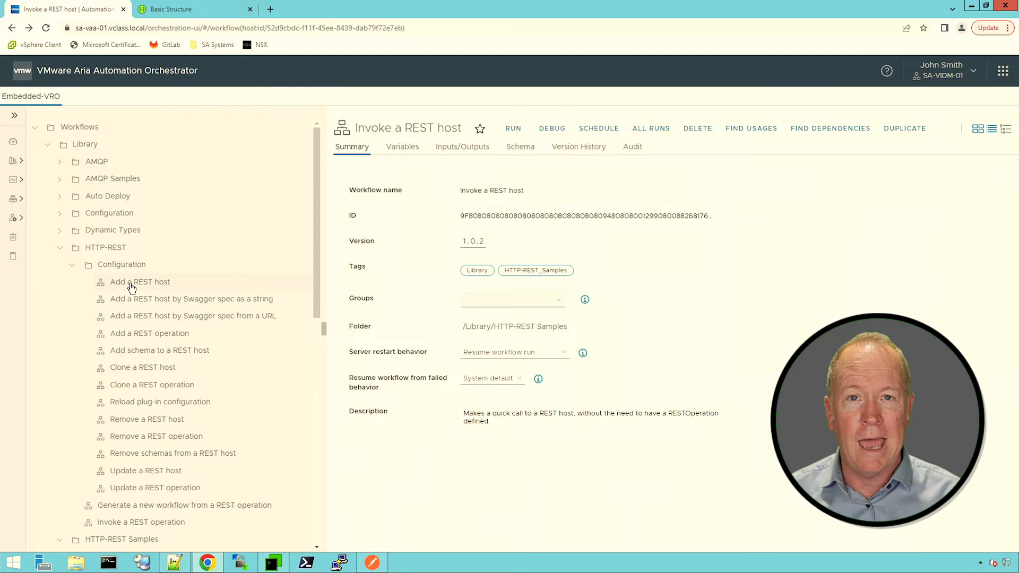
left_click(131, 286)
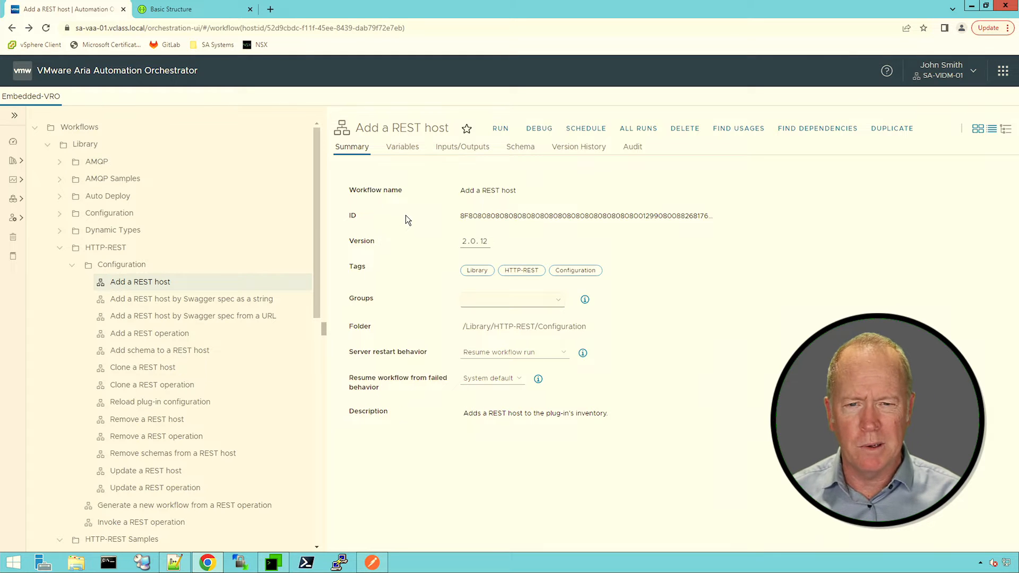
left_click(506, 136)
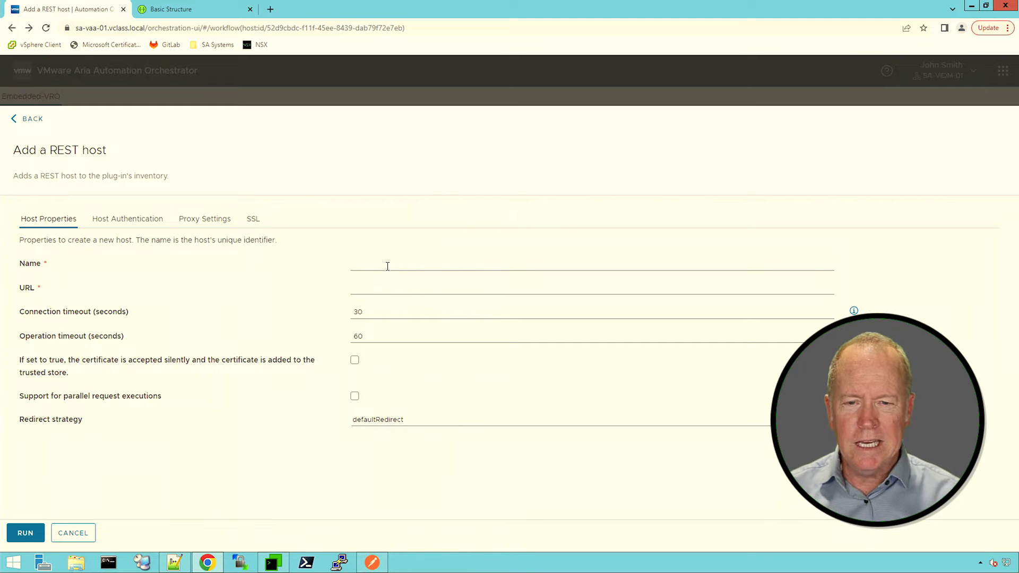
left_click(387, 266)
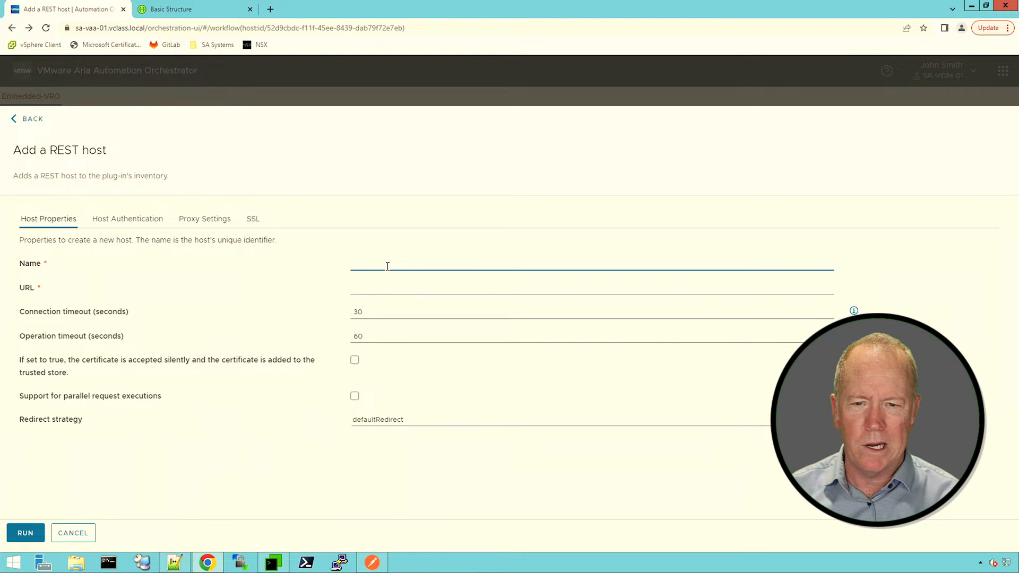
type("REST API")
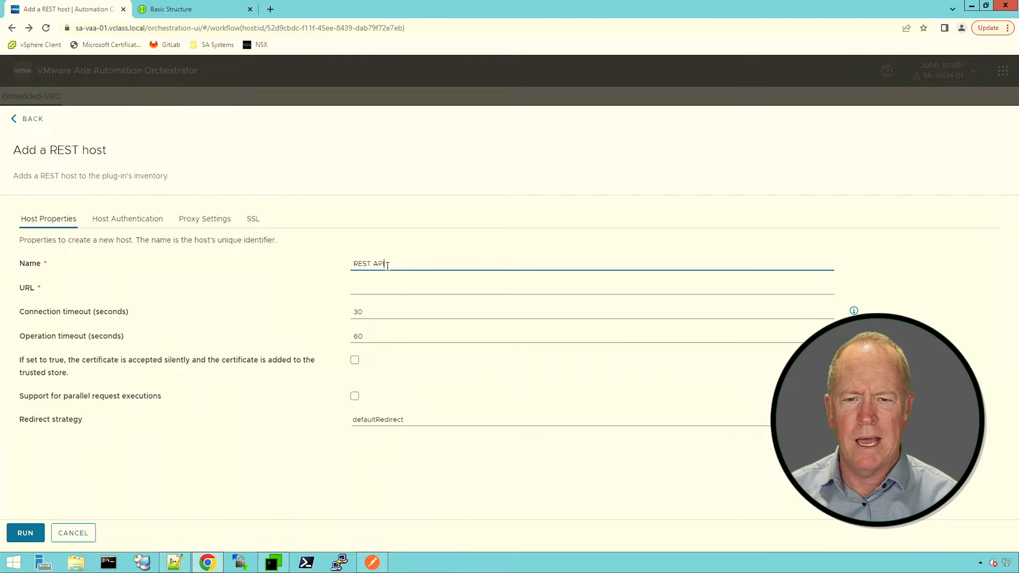
type(" Txample")
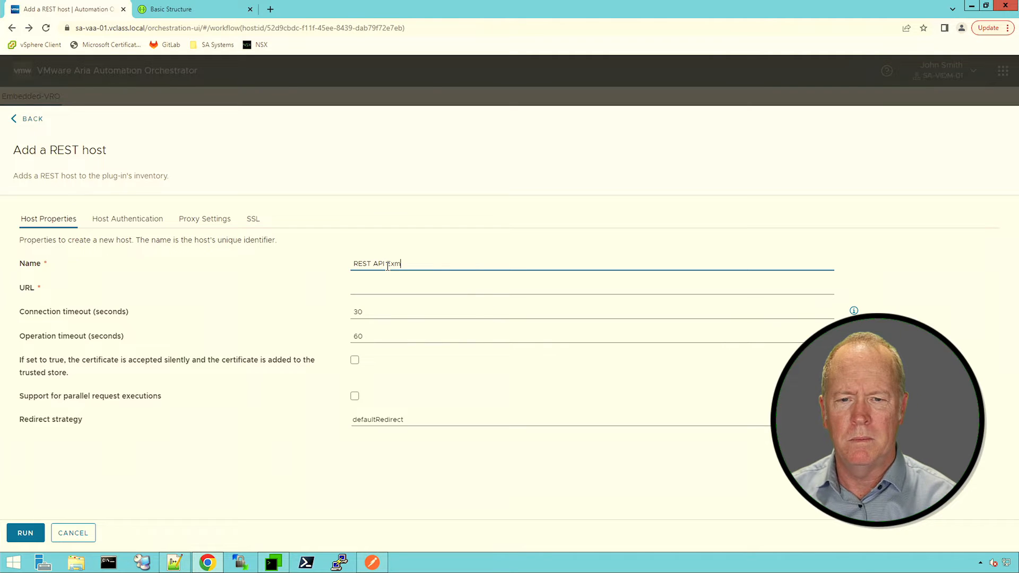
type(" Serve")
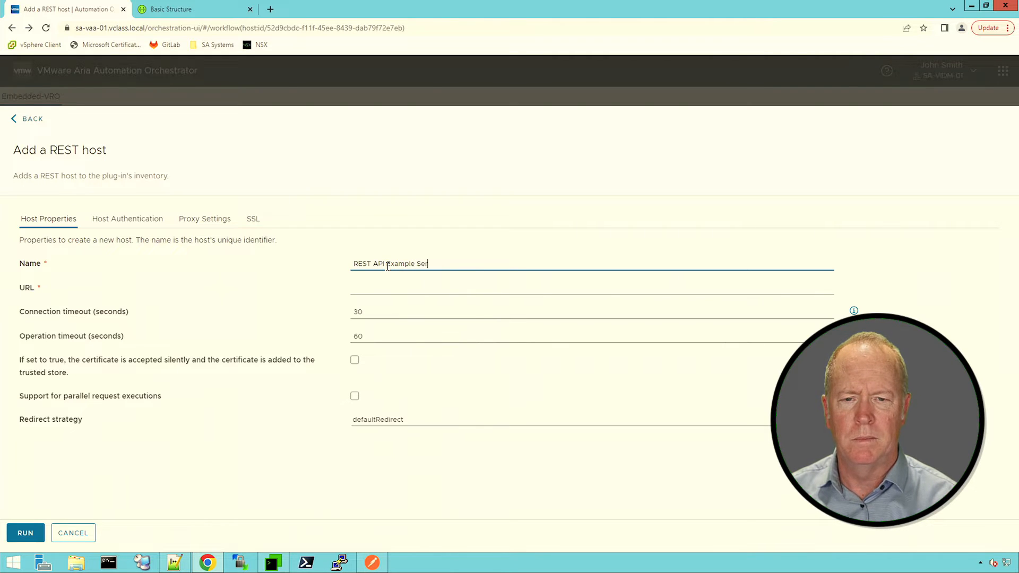
key("BackSpace")
key("BackSpace")
key("BackSpace")
key("BackSpace")
key("BackSpace")
type("server")
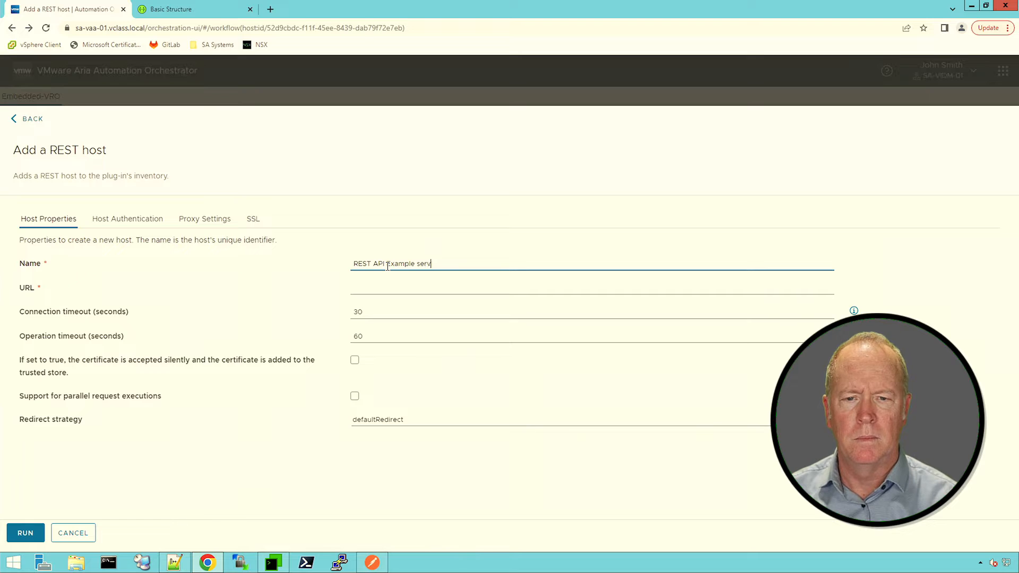
left_click(383, 289)
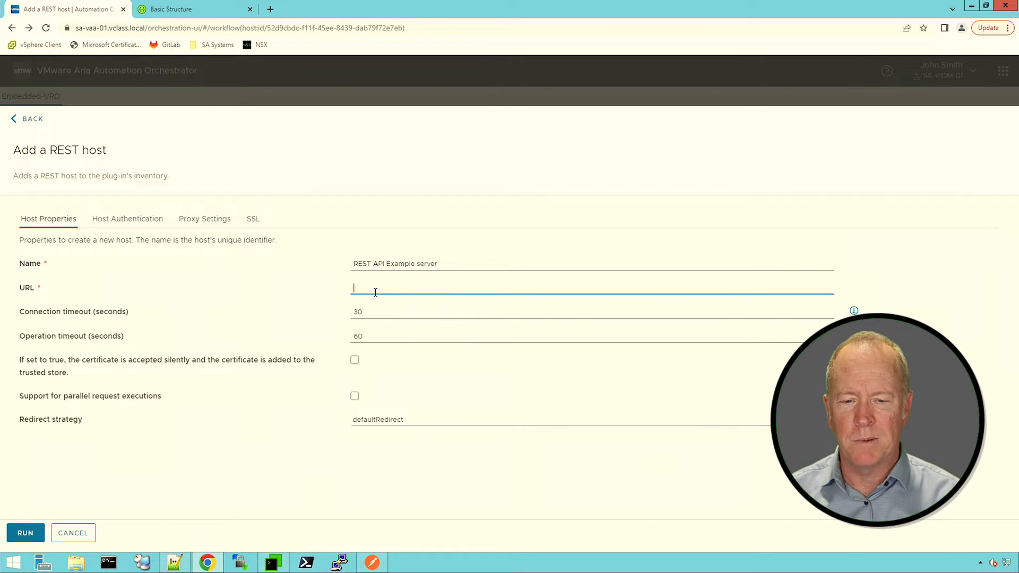
left_click(372, 564)
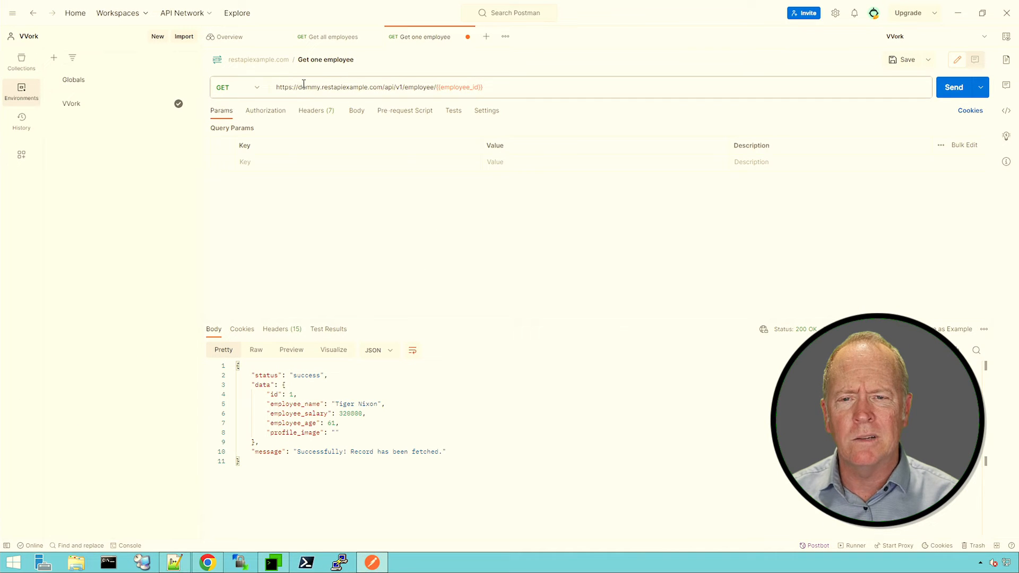
left_click(384, 87, "shift")
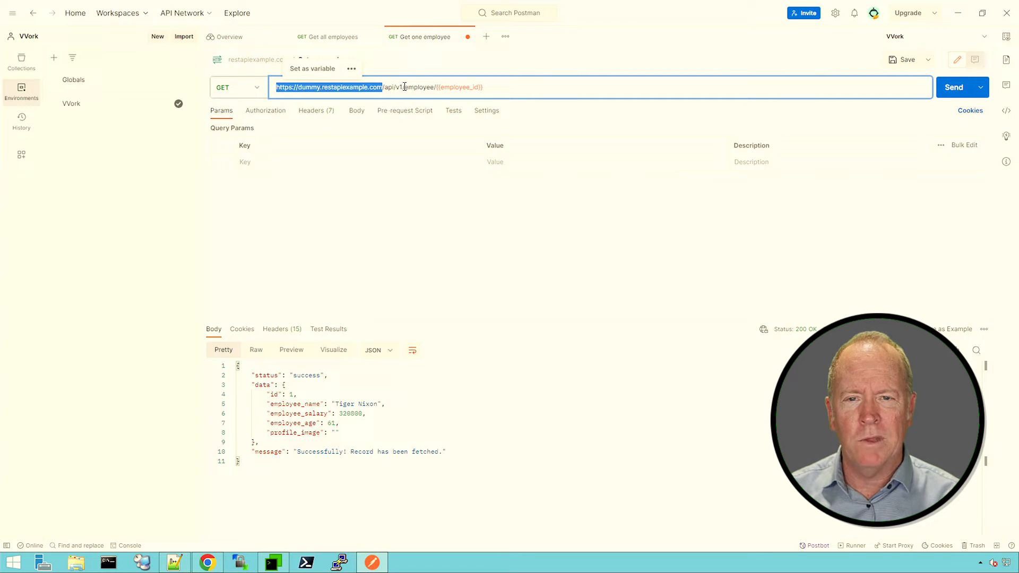
left_click(403, 88, "shift")
key("ctrl+c")
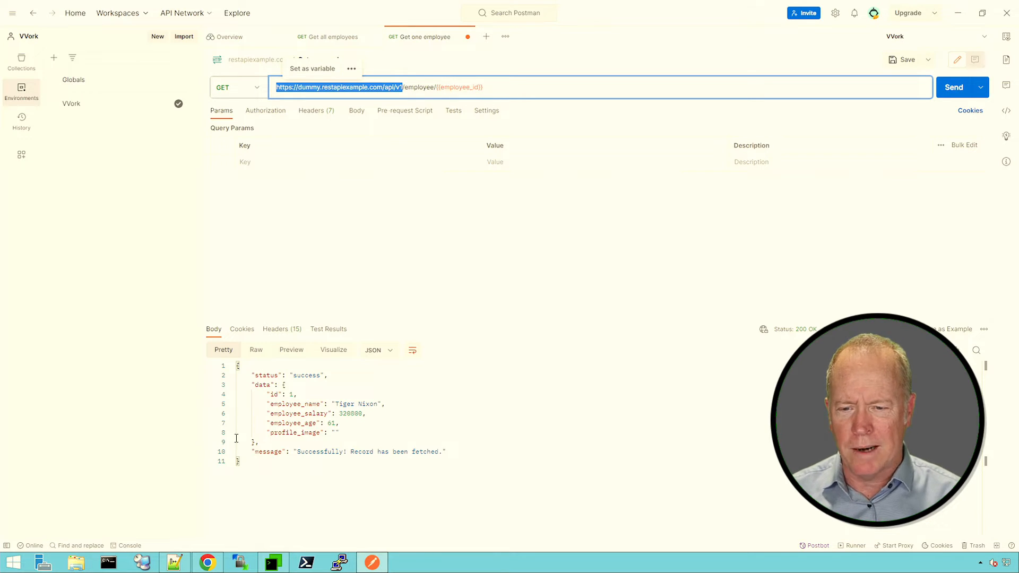
left_click(210, 564)
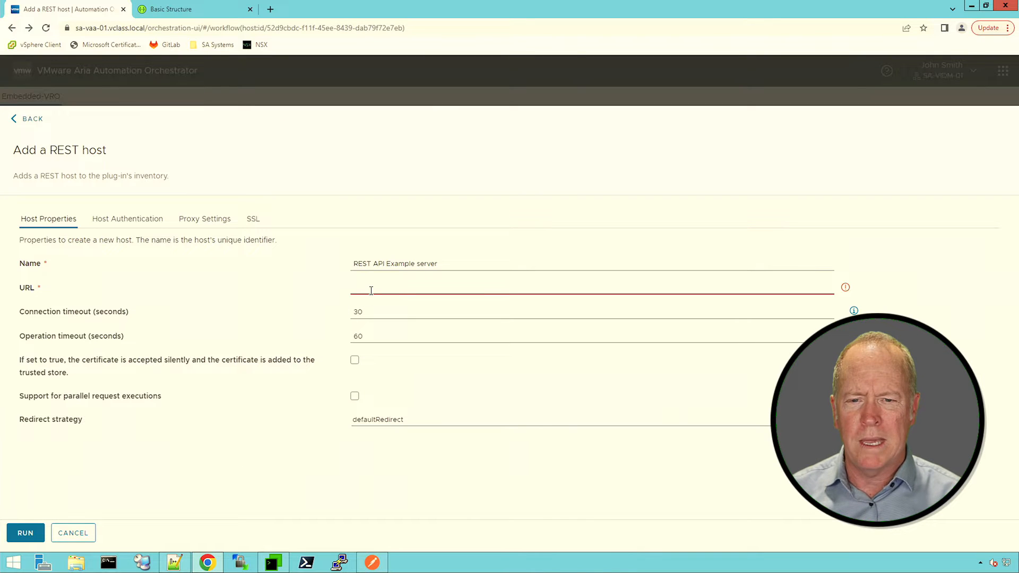
key("ctrl+v")
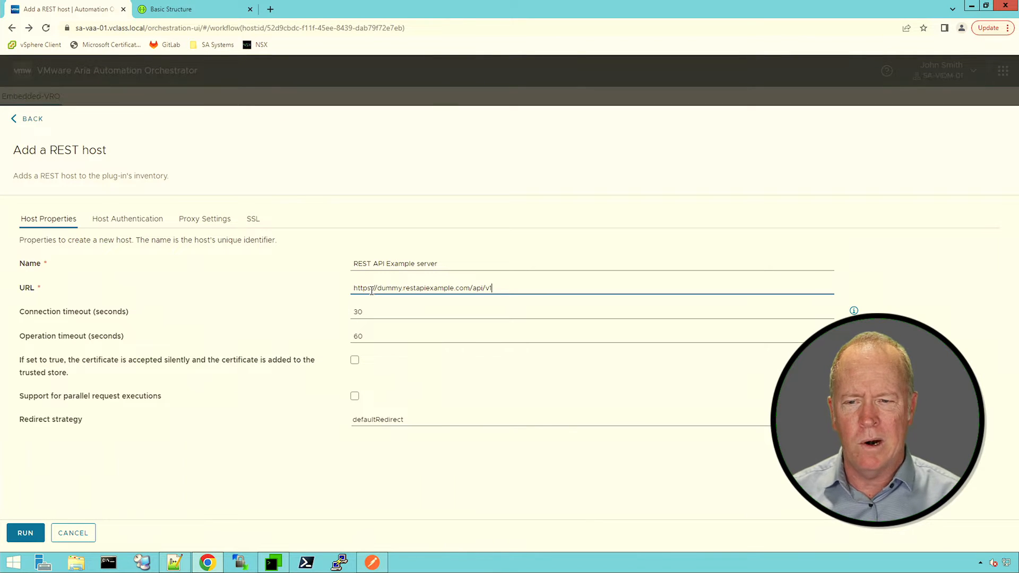
Step: Enable silent certificate acceptance and parallel request executions, check the host authentication type, run the workflow and close the finished run
left_click(354, 361)
left_click(355, 396)
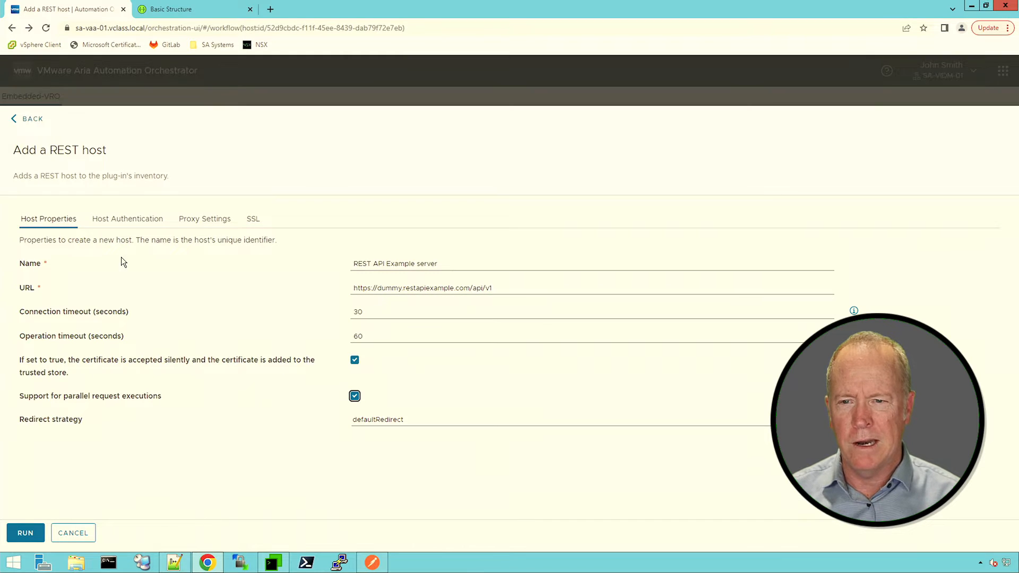
left_click(136, 225)
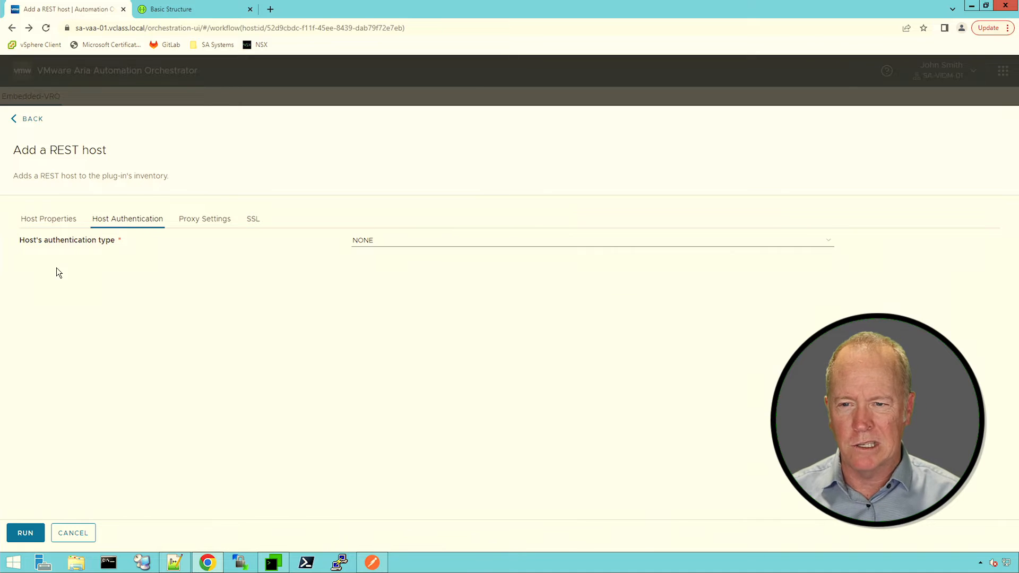
left_click(29, 533)
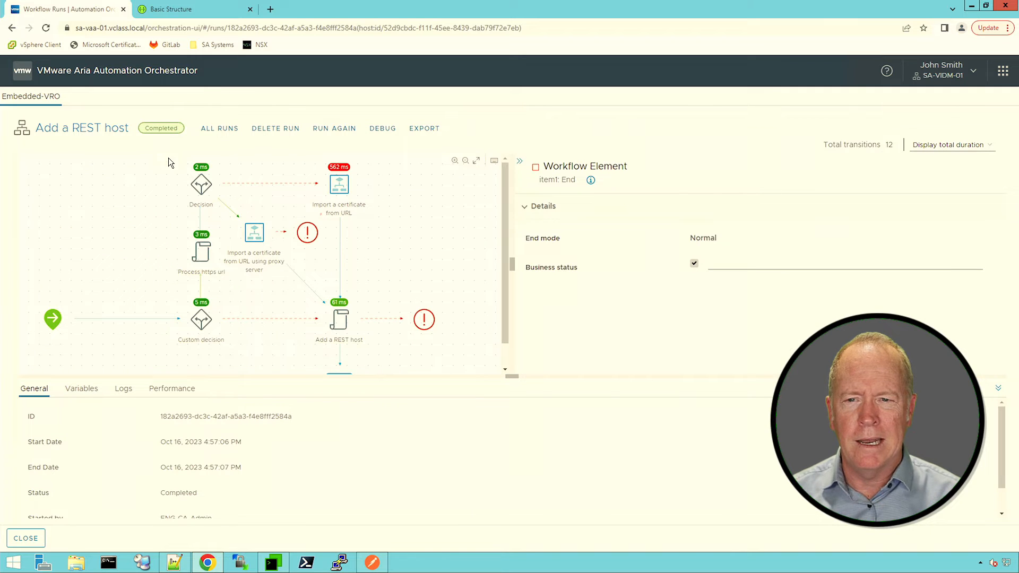
left_click(26, 538)
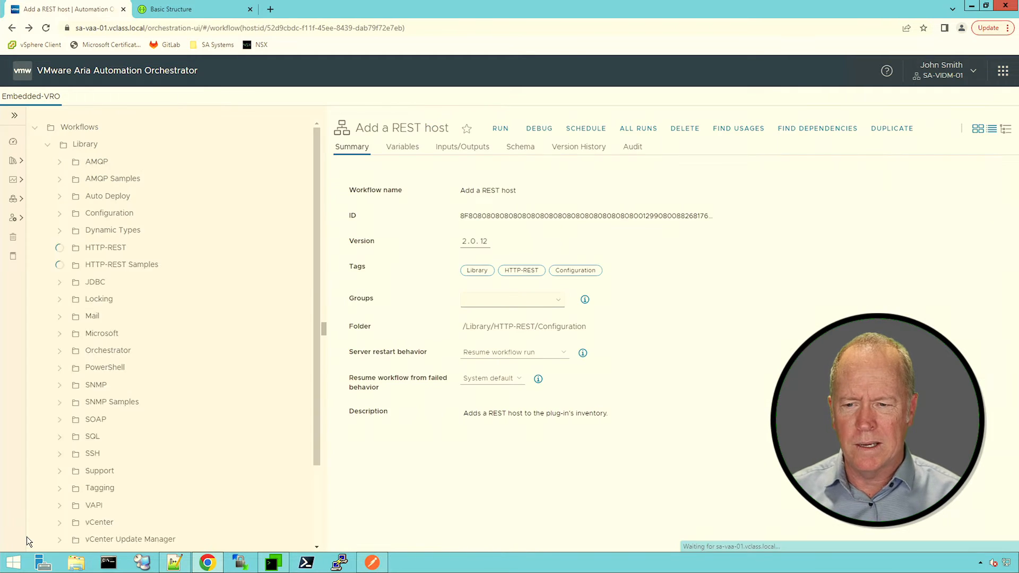
Step: Examine the REST hosts listed under HTTP REST in the Orchestrator inventory
left_click(13, 218)
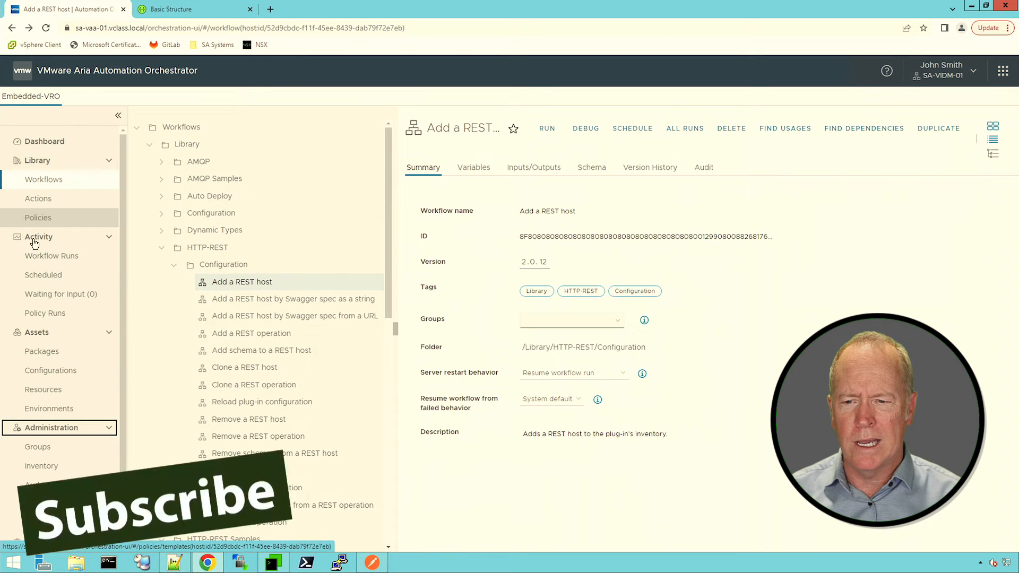
left_click(45, 469)
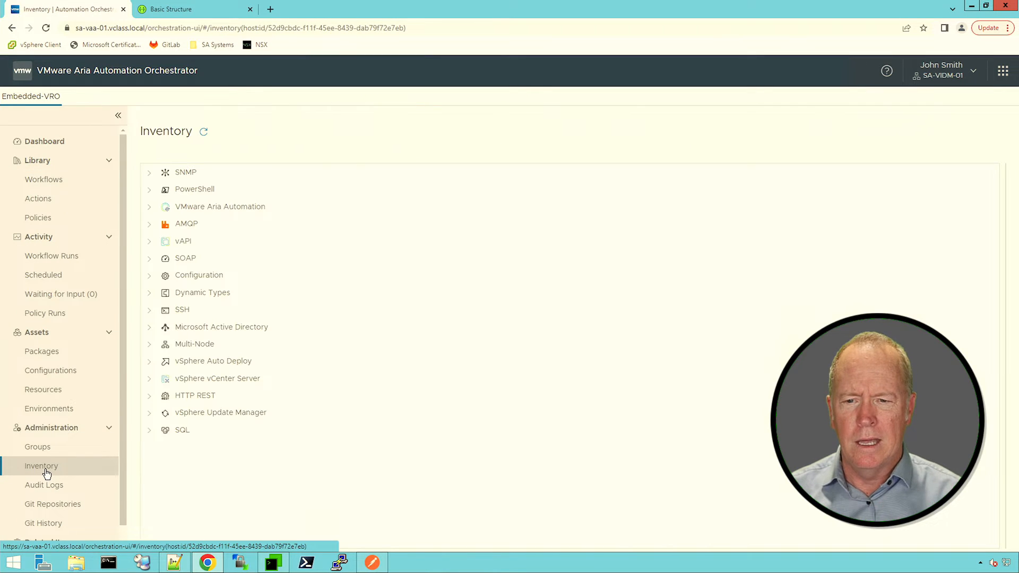
left_click(149, 396)
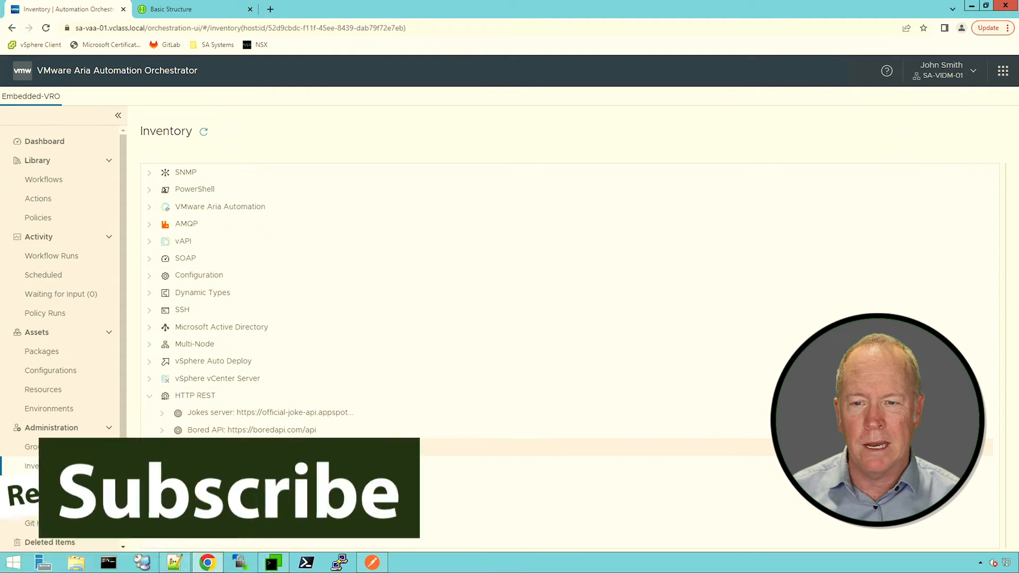
Step: Start the Add a REST operation workflow and select REST API Example server as the parent host
left_click(57, 185)
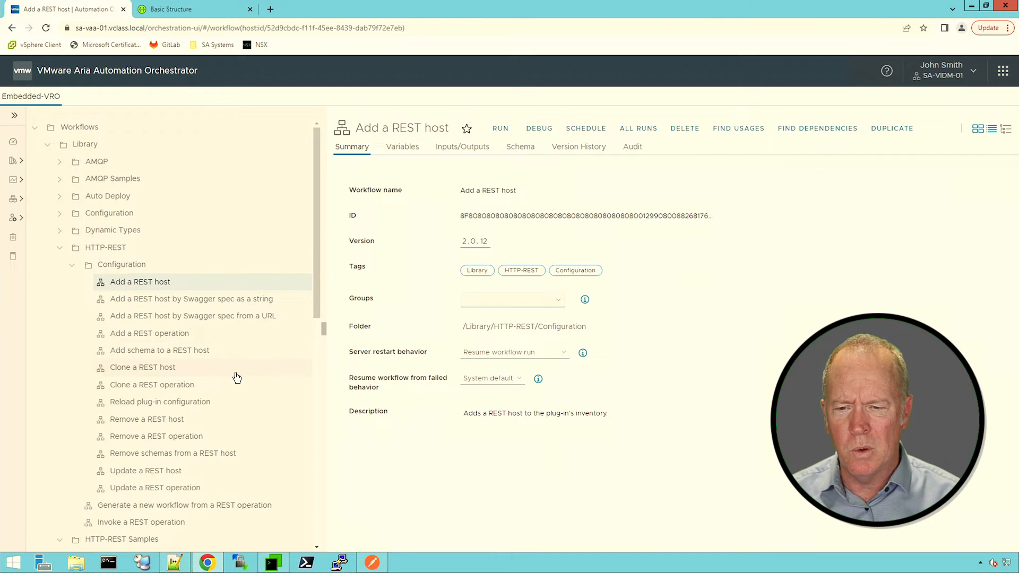
left_click(151, 335)
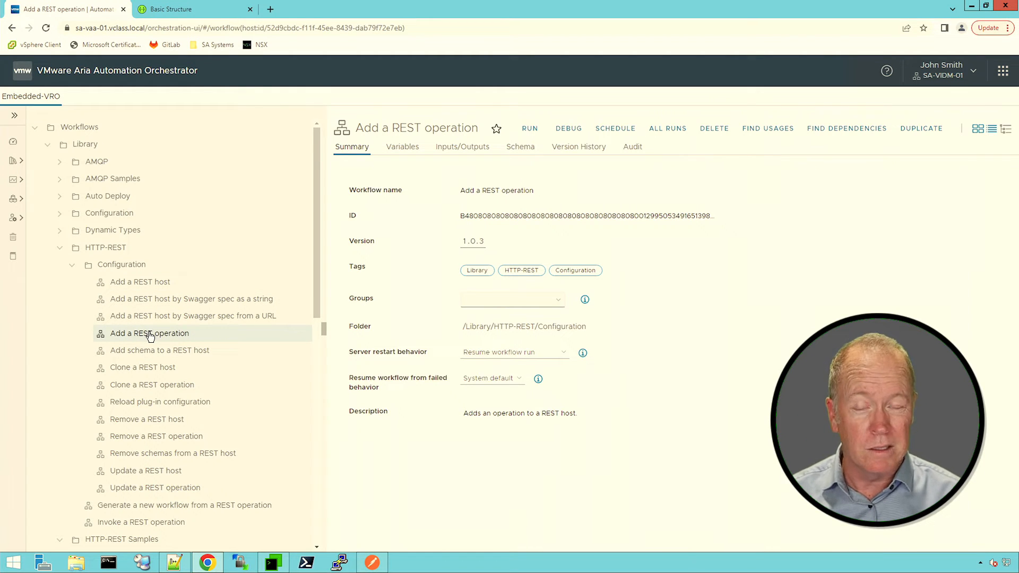
left_click(533, 131)
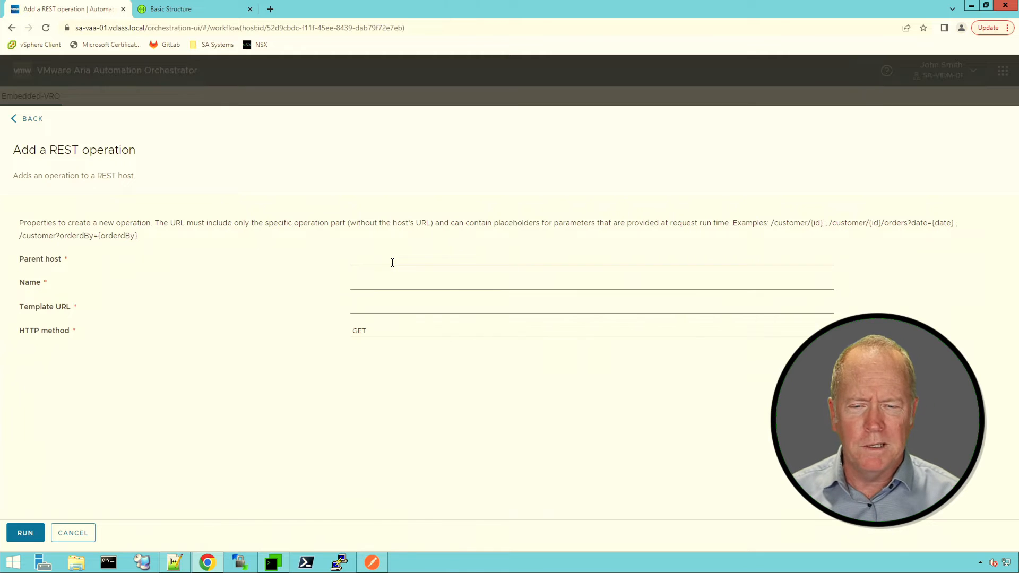
left_click(392, 263)
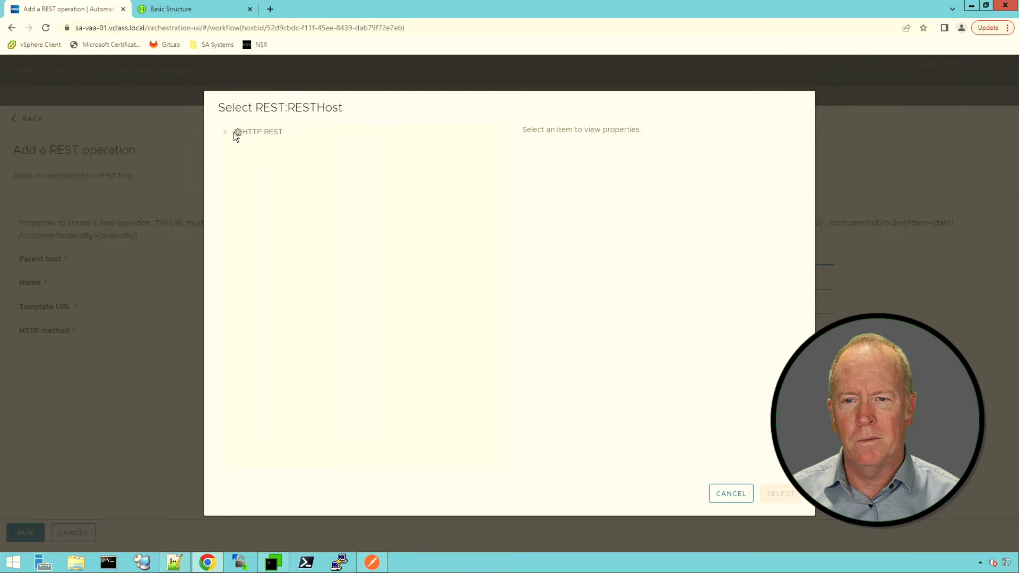
left_click(225, 133)
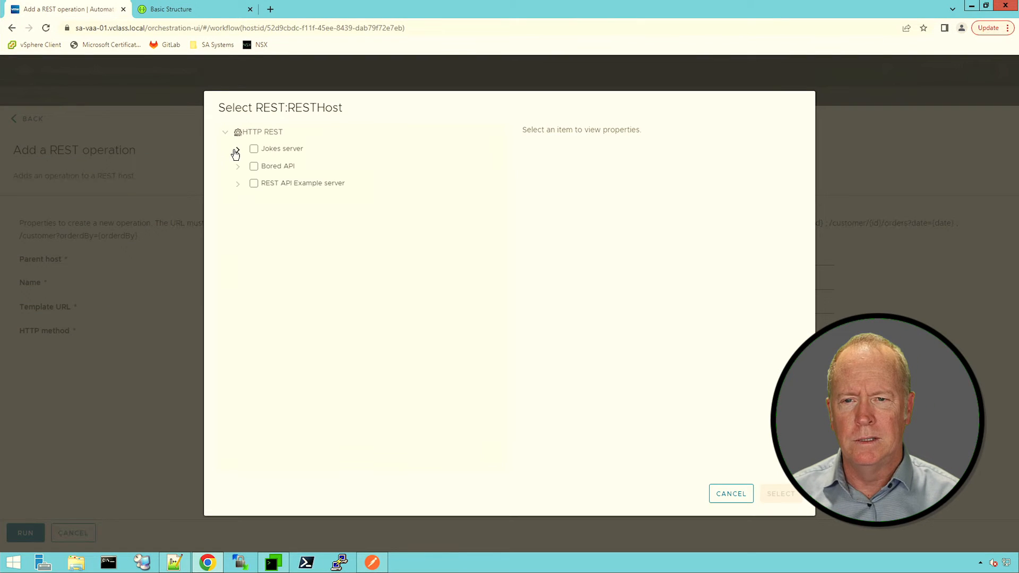
left_click(255, 184)
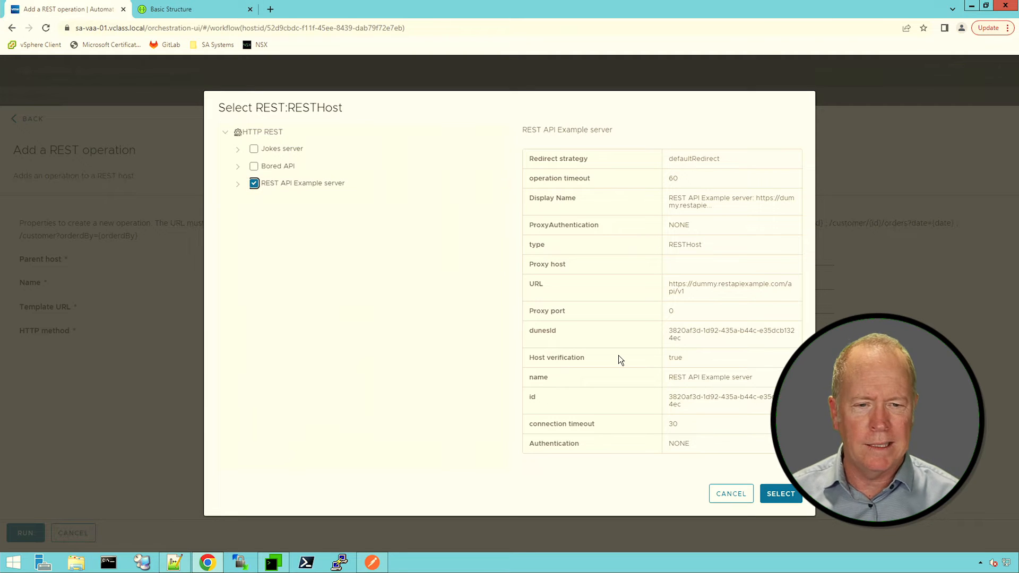
left_click(785, 495)
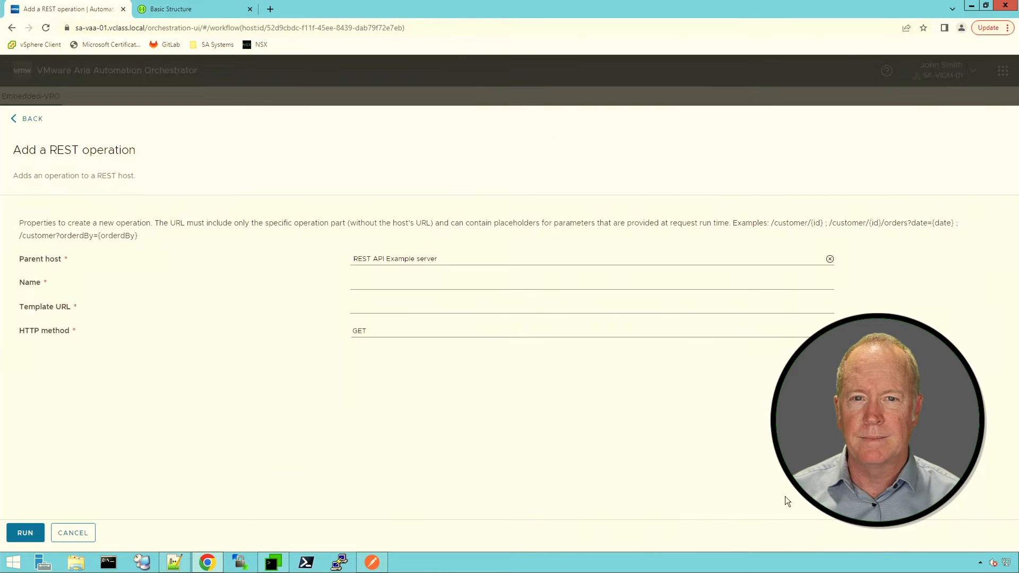
Step: Check the Get one employee request in Postman and name the new REST operation Get one employee in Orchestrator
left_click(444, 282)
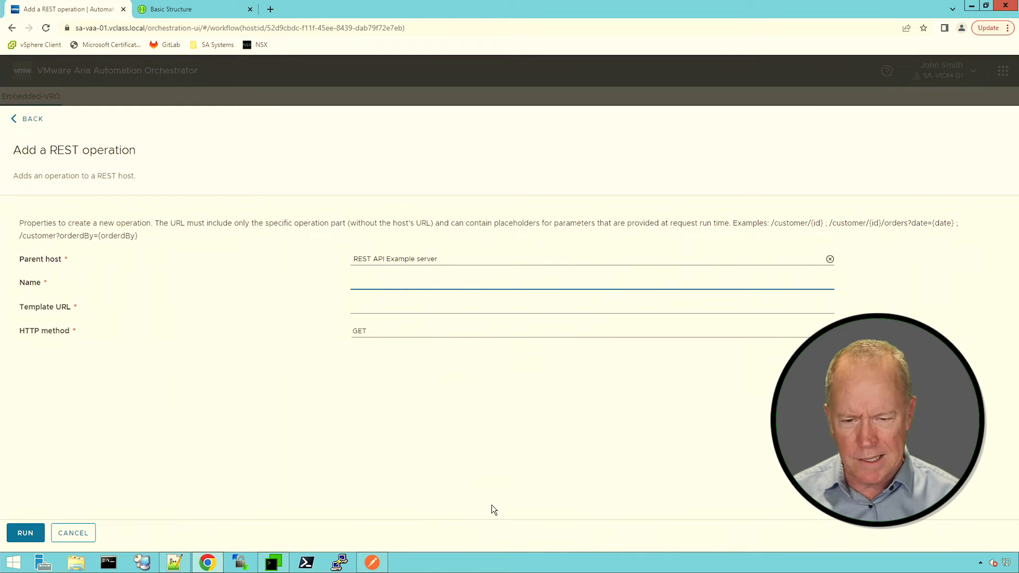
left_click(372, 562)
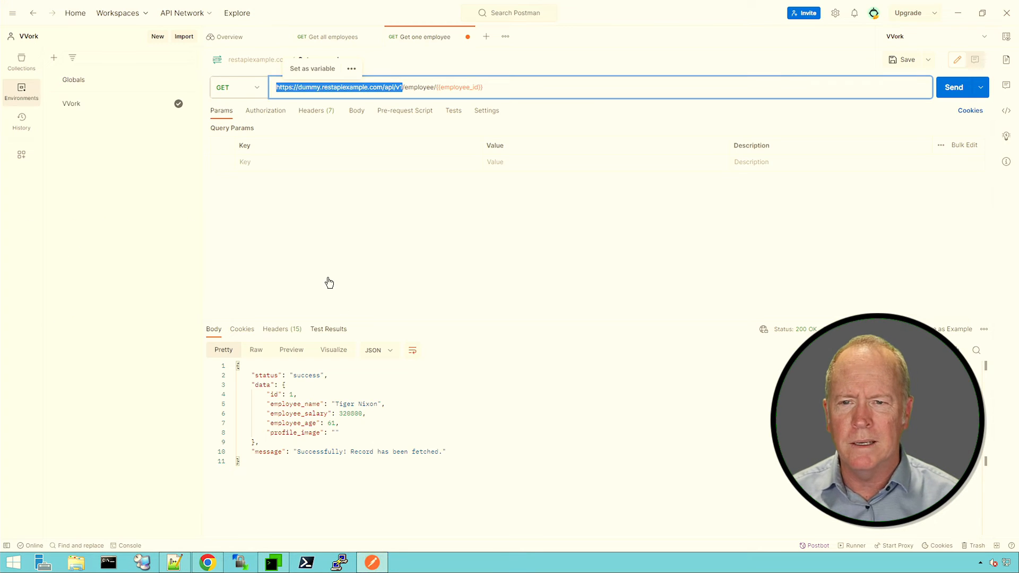
left_click(299, 161)
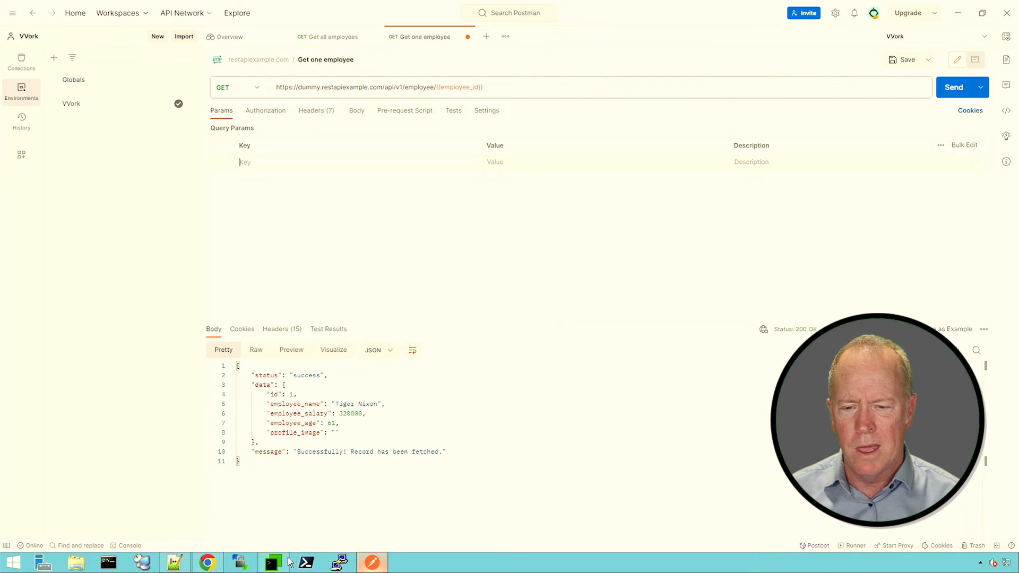
left_click(202, 567)
left_click(375, 283)
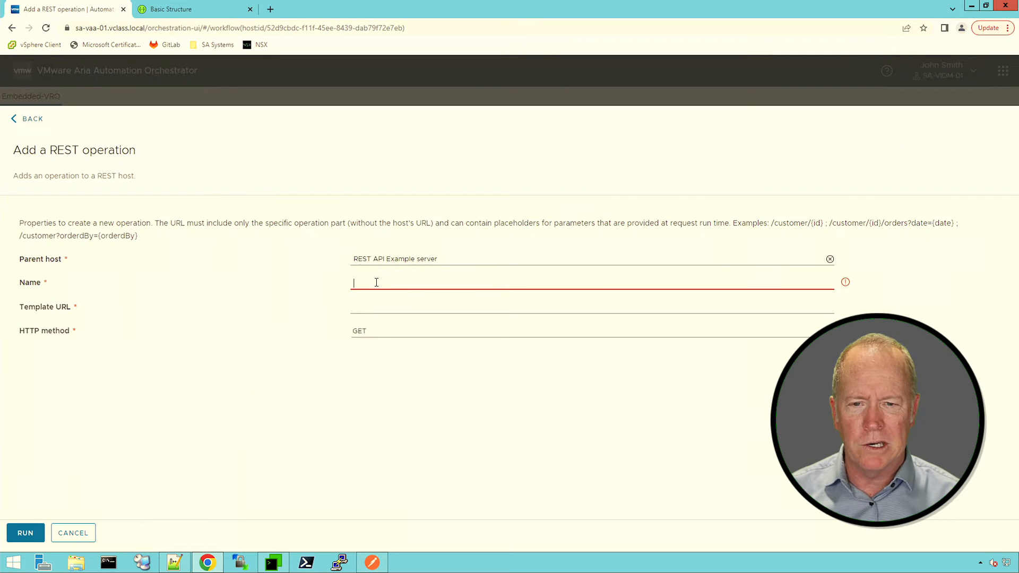
type("Get ")
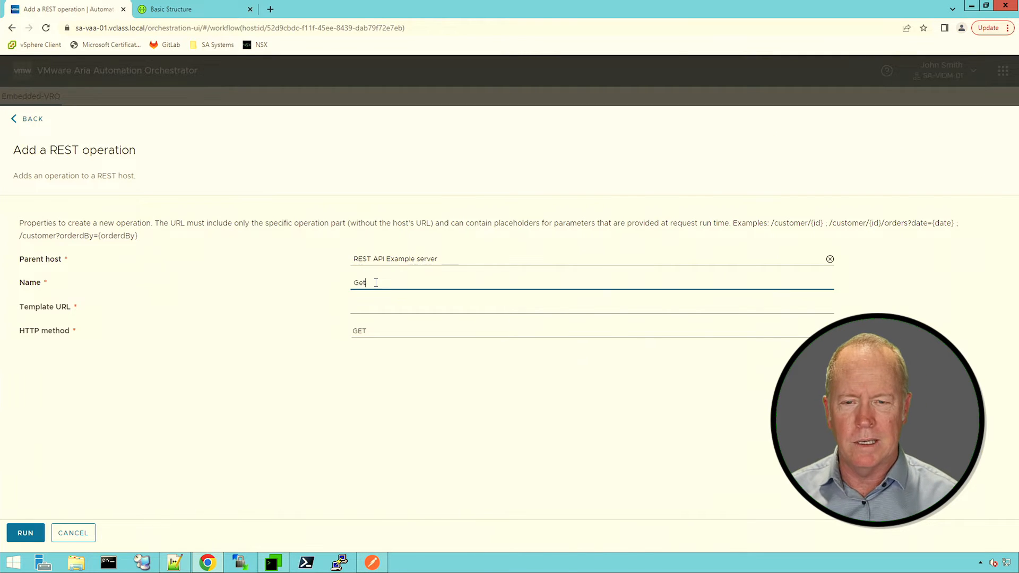
type("one empl")
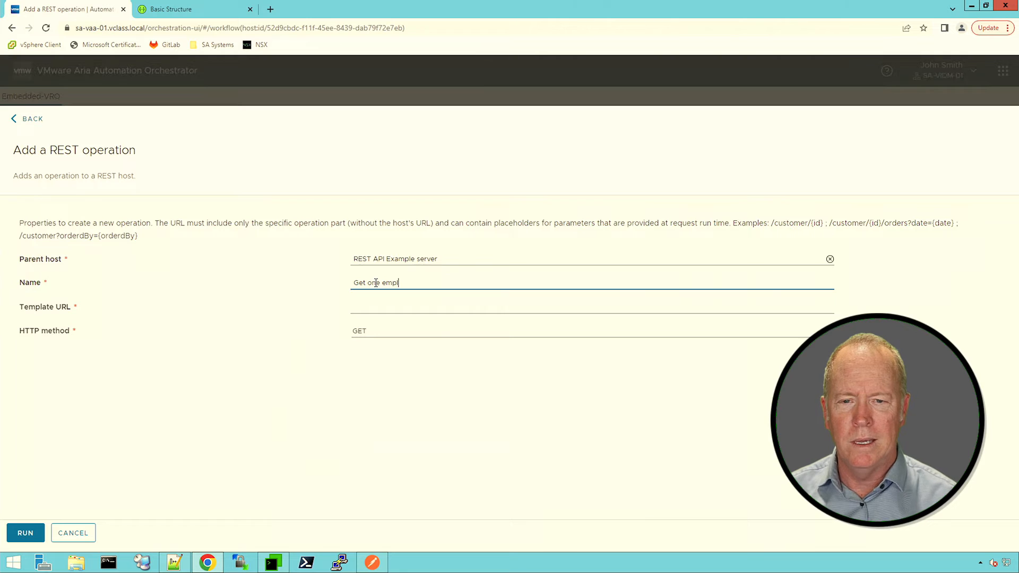
type("oyee")
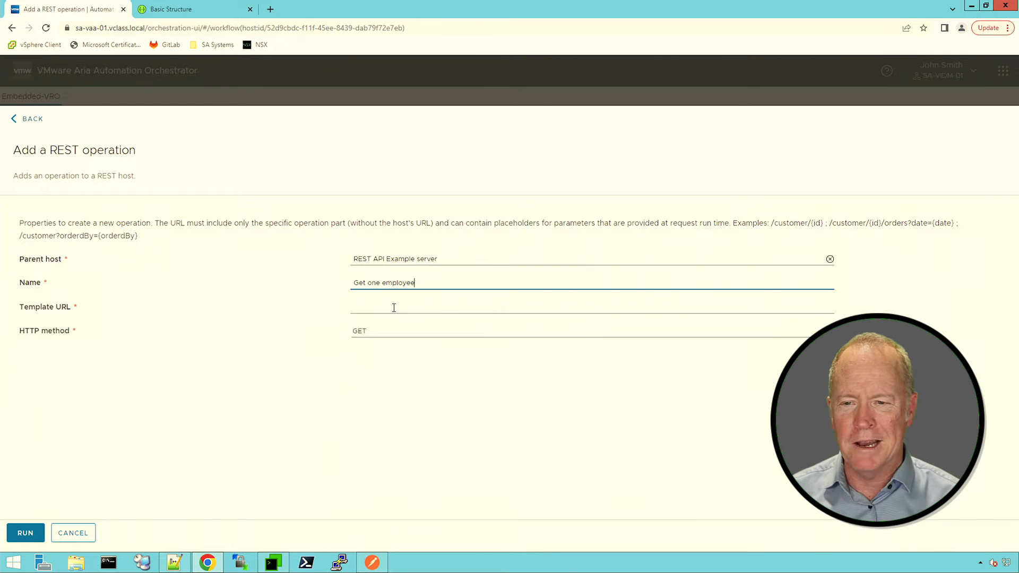
Step: In Postman, replace the employee_id variable at the end of the Get one employee request URL with 20
left_click(394, 308)
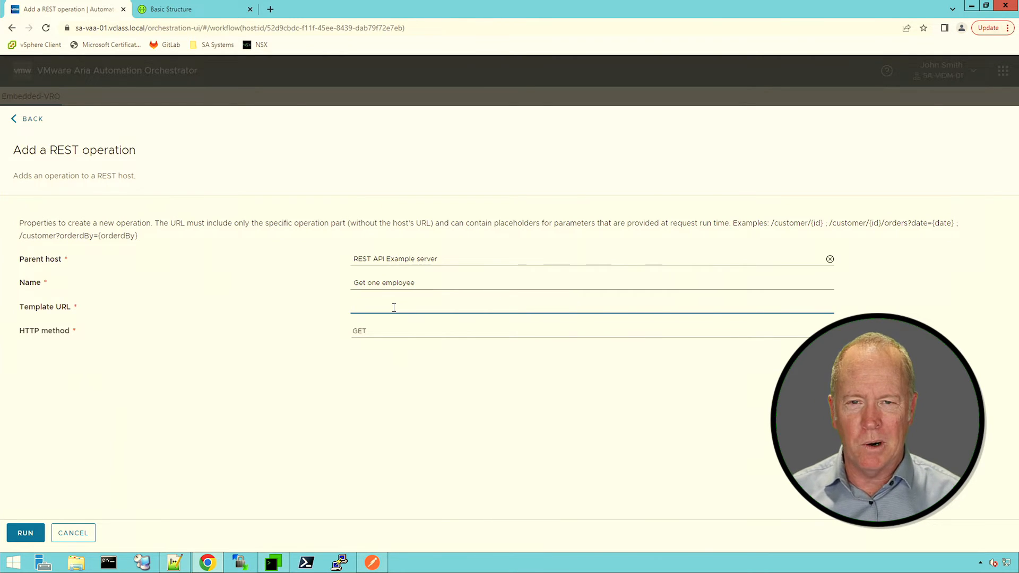
key("alt+Tab")
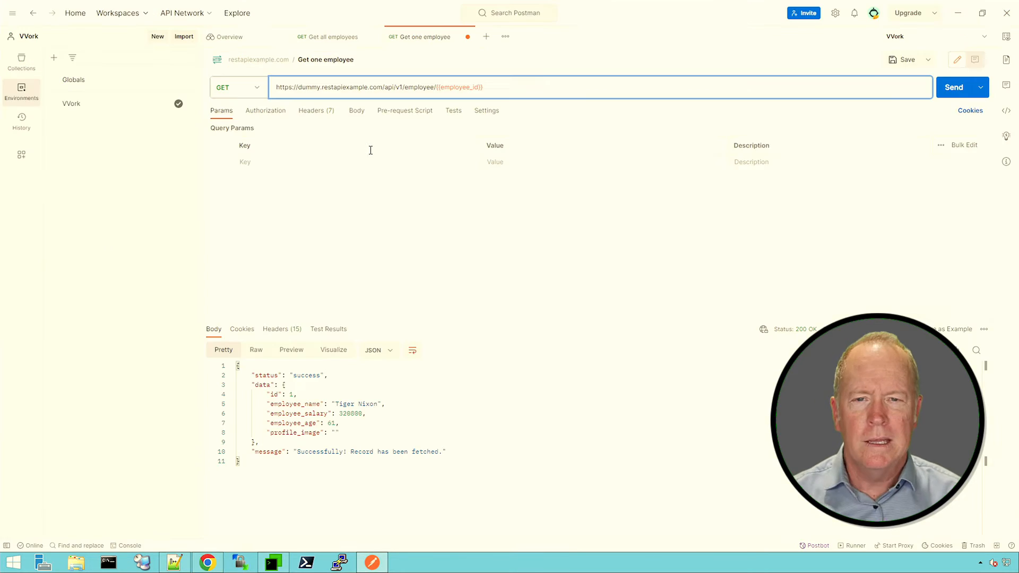
left_click(402, 87)
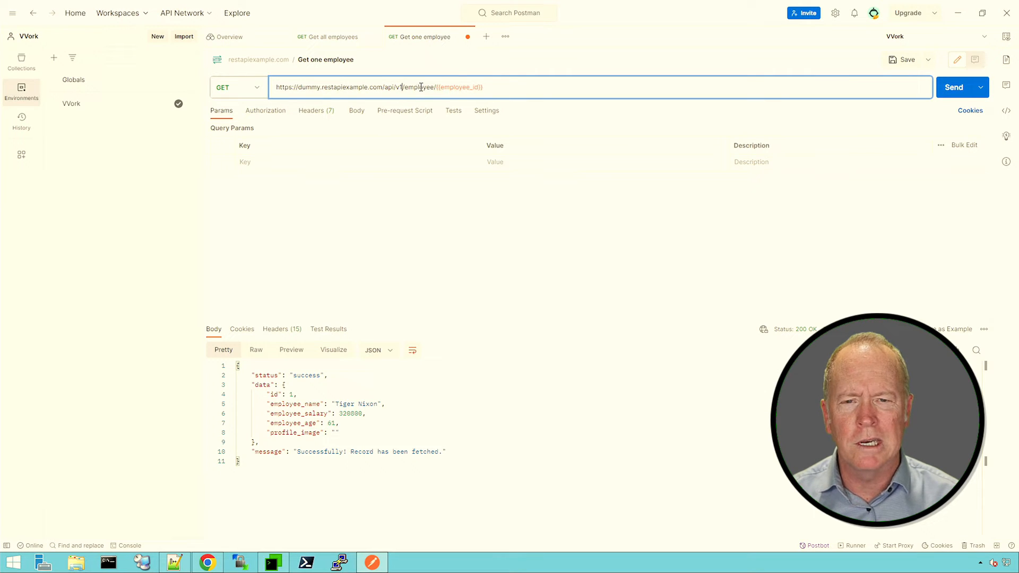
left_click_drag(404, 86, 526, 84)
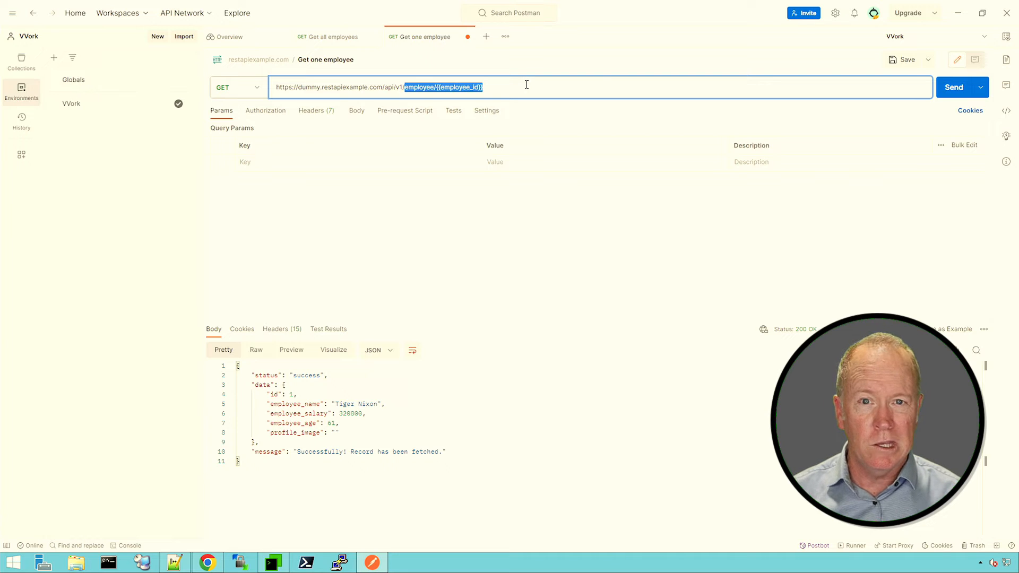
left_click(526, 84)
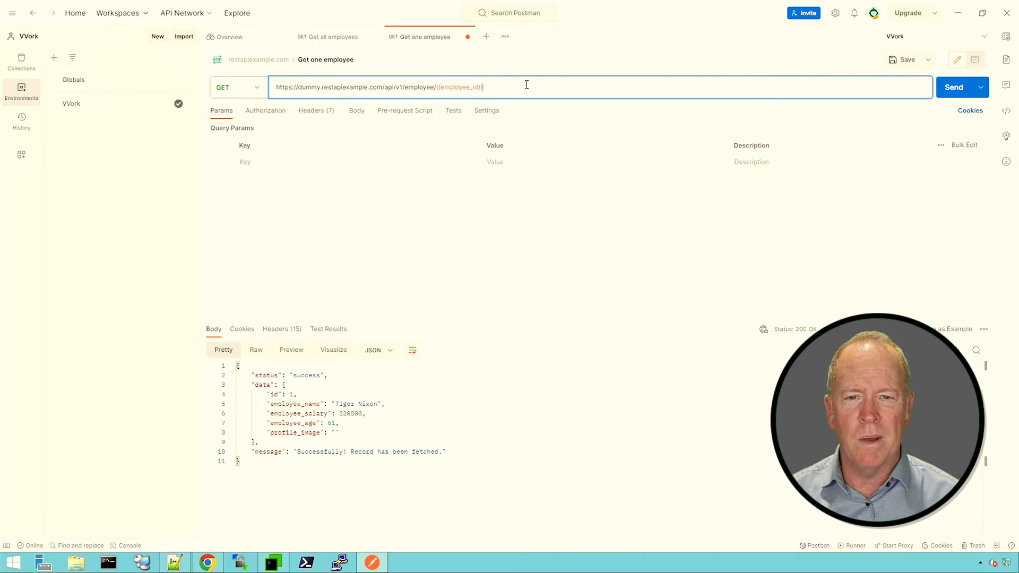
key("BackSpace")
key("BackSpace")
key("BackSpace")
key("BackSpace")
key("BackSpace")
key("BackSpace")
key("BackSpace")
key("BackSpace")
key("BackSpace")
key("BackSpace")
key("BackSpace")
key("BackSpace")
key("BackSpace")
key("BackSpace")
key("BackSpace")
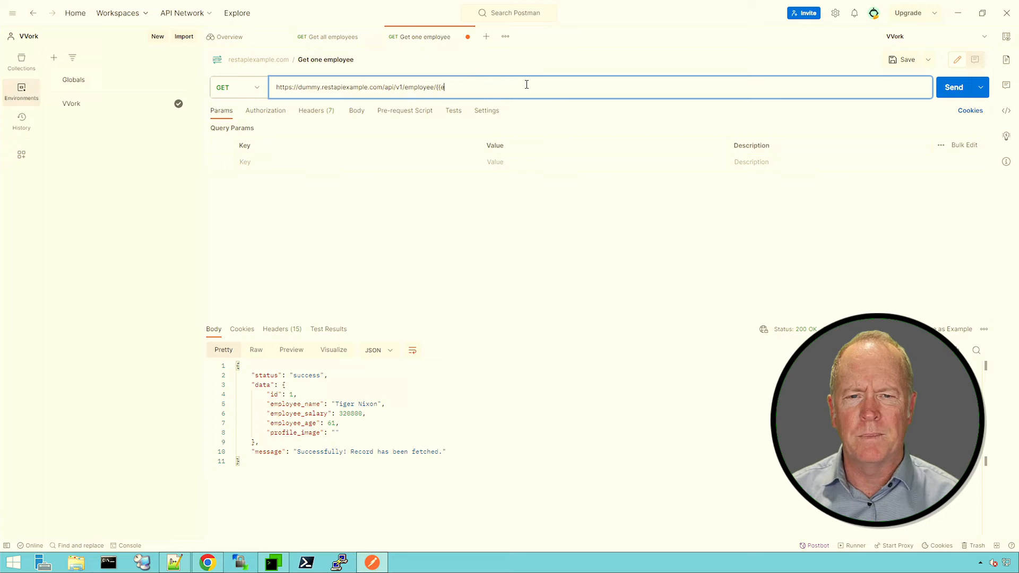
type("20")
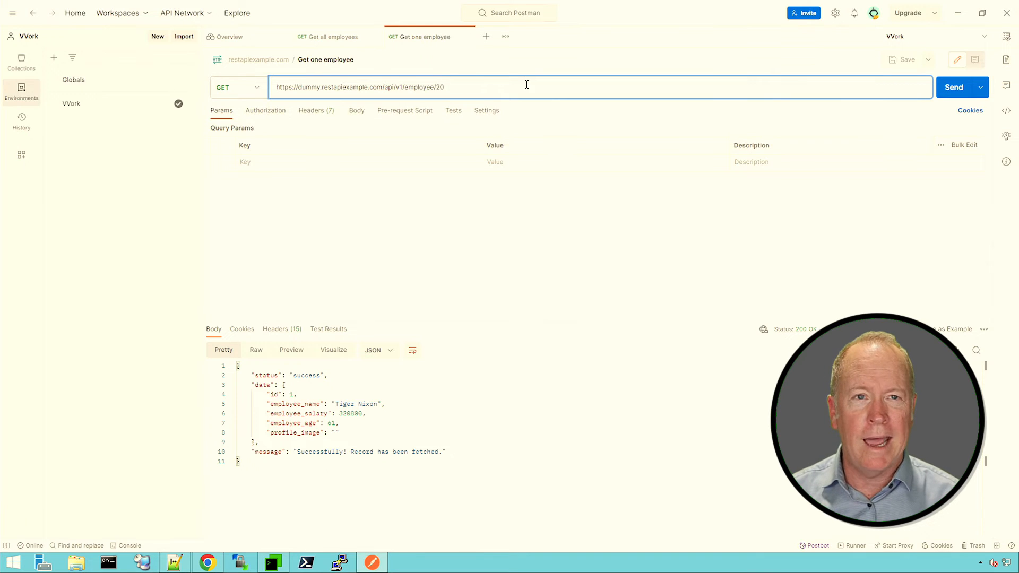
Step: Copy employee/20 from the Postman request URL and paste it as the new operation's template URL in Orchestrator
left_click(405, 88)
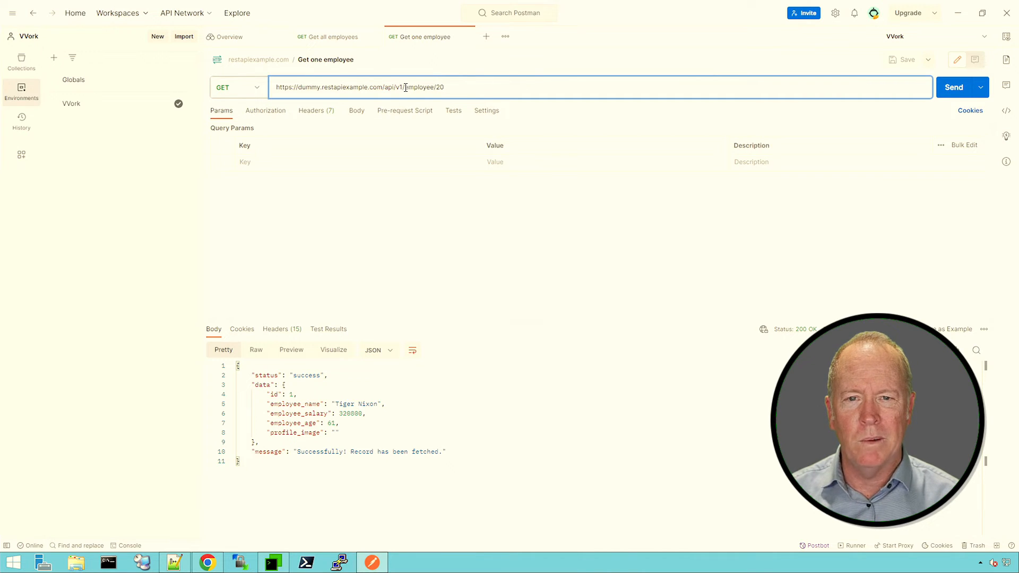
left_click_drag(413, 88, 474, 88)
key("ctrl+c")
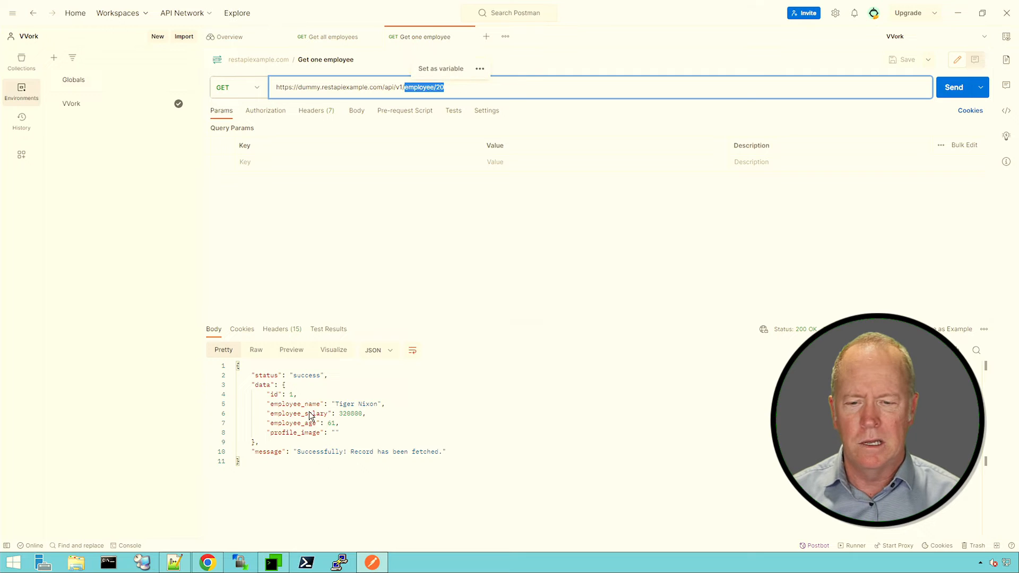
left_click(207, 562)
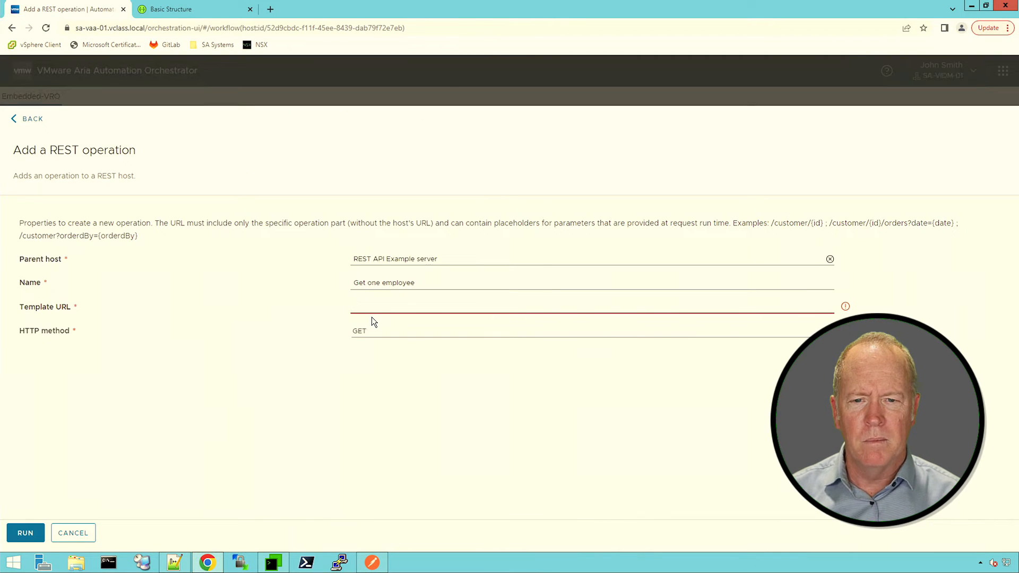
key("ctrl+v")
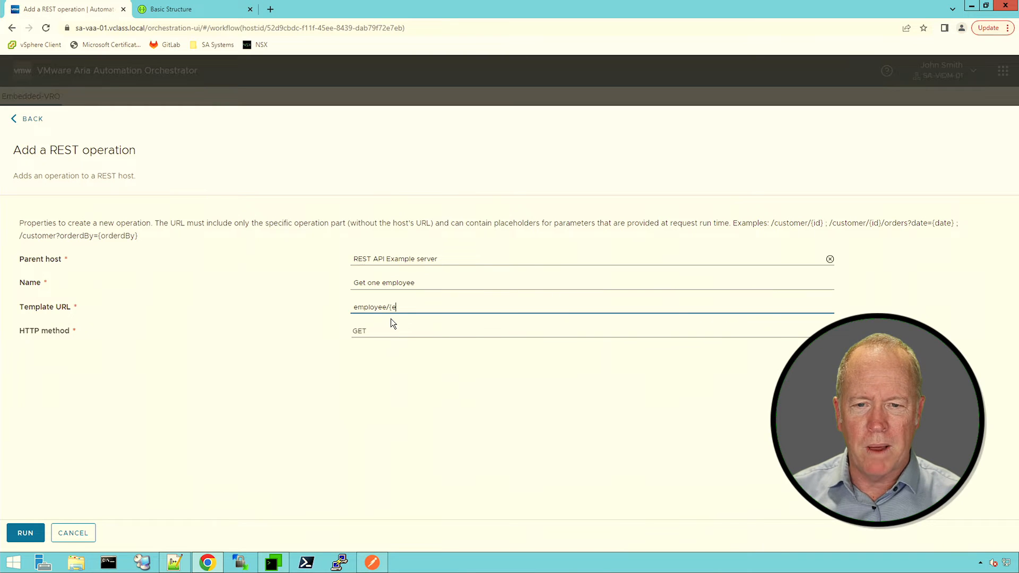
Step: Change the template URL to employee/{employee_id}} and try to run the Add a REST operation workflow
type("loy")
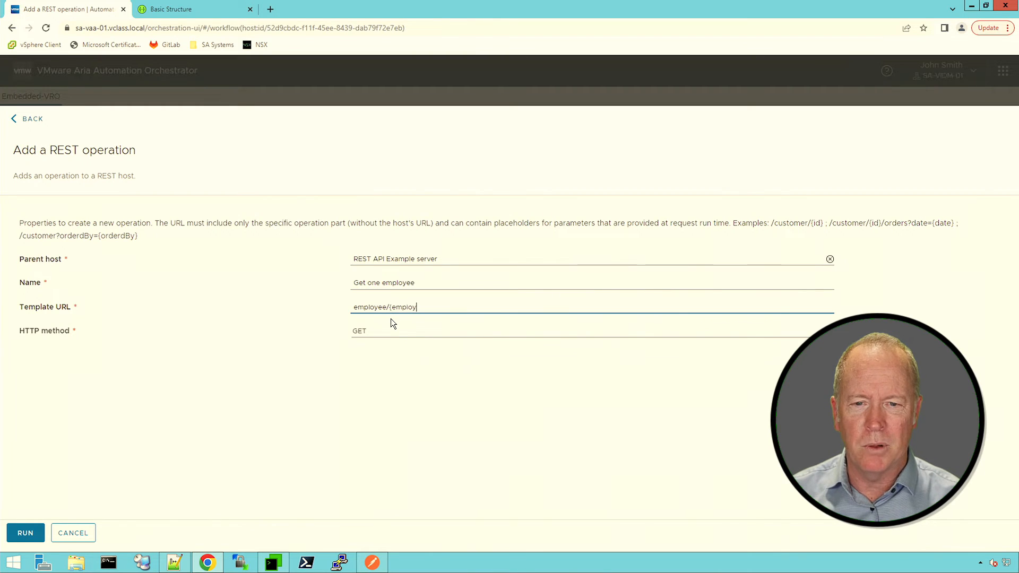
type("ee_id}}")
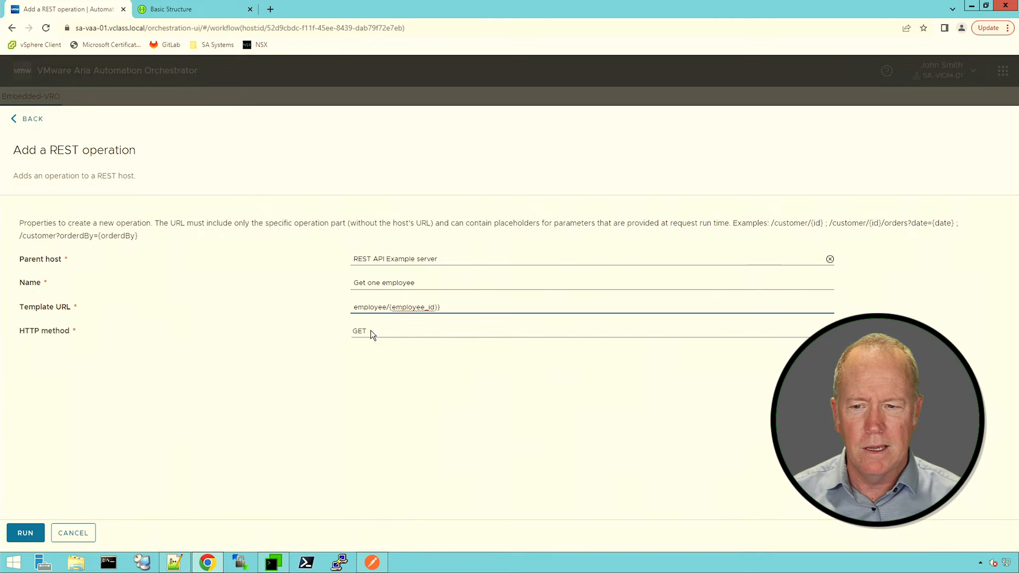
left_click(29, 541)
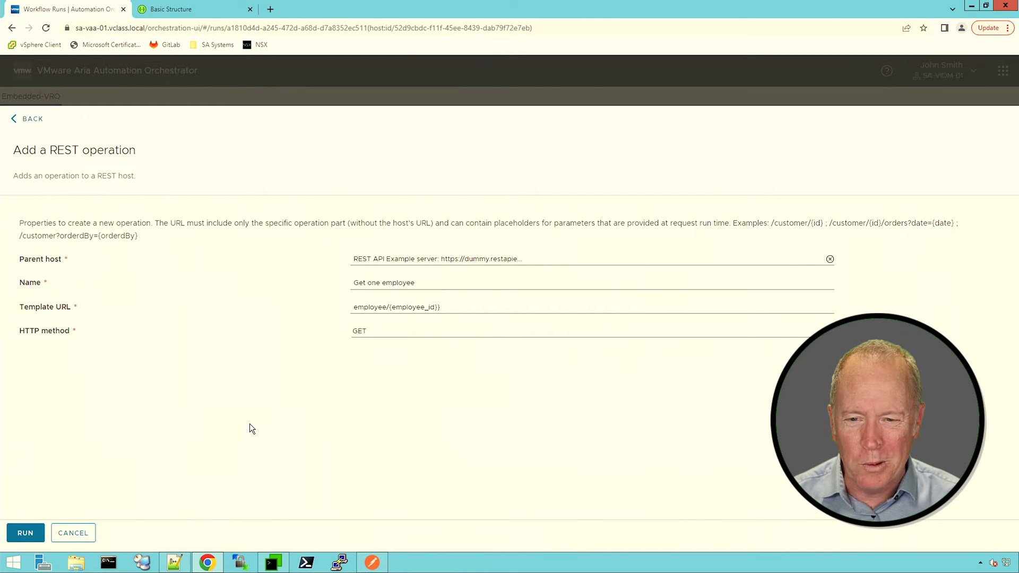
Step: Correct the template URL to employee/{employee_id}, run the workflow again and close the finished run
left_click(453, 307)
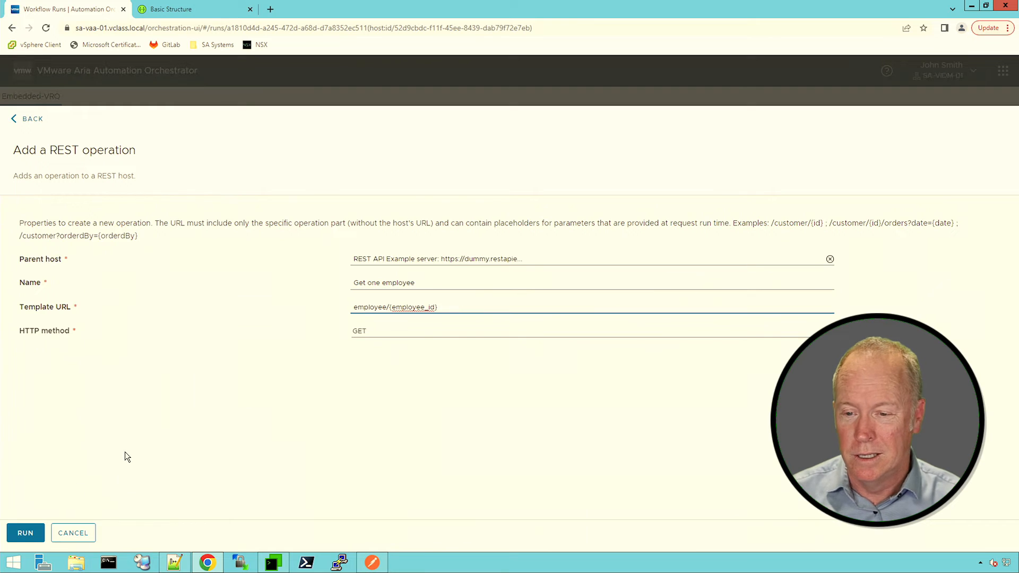
left_click(28, 536)
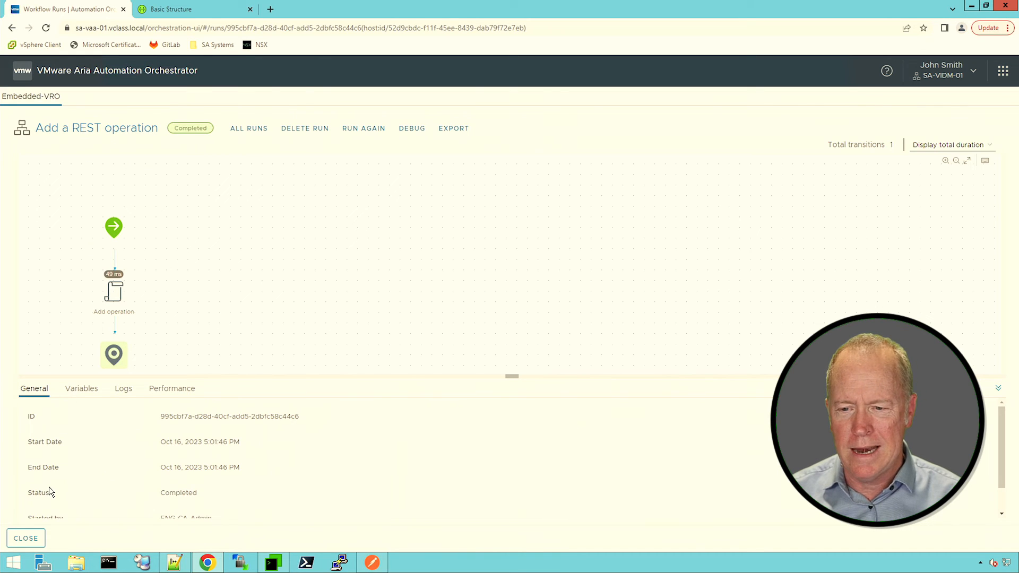
left_click(31, 538)
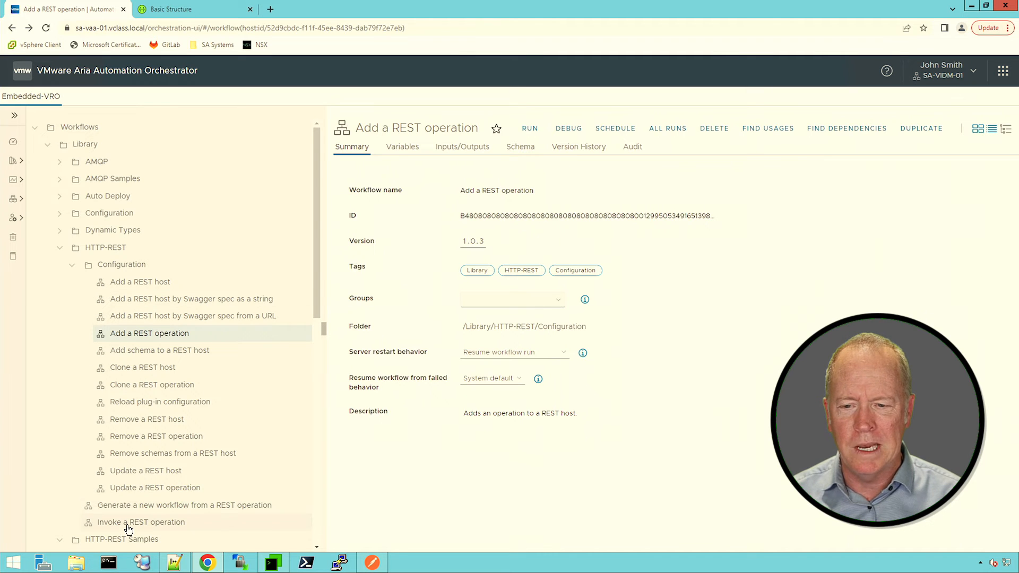
Step: Start the Invoke a REST operation workflow and select Get one employee under REST API Example server as the operation to call
left_click(126, 526)
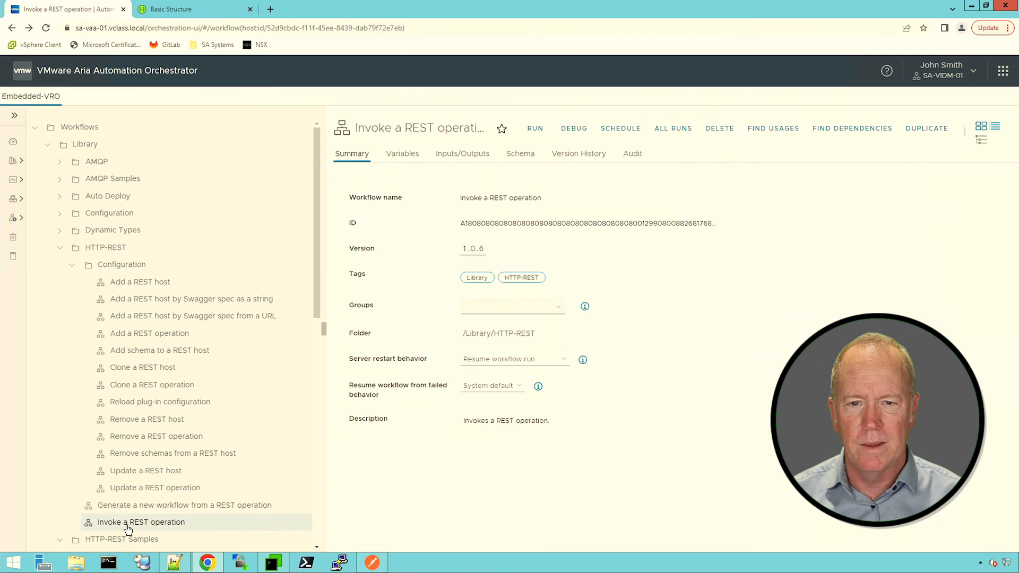
left_click(536, 128)
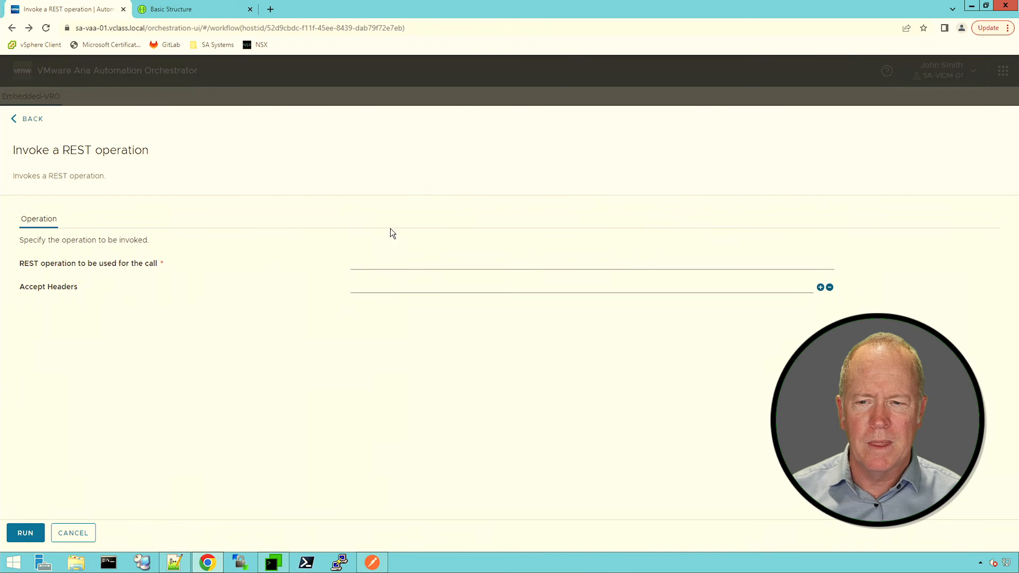
left_click(384, 264)
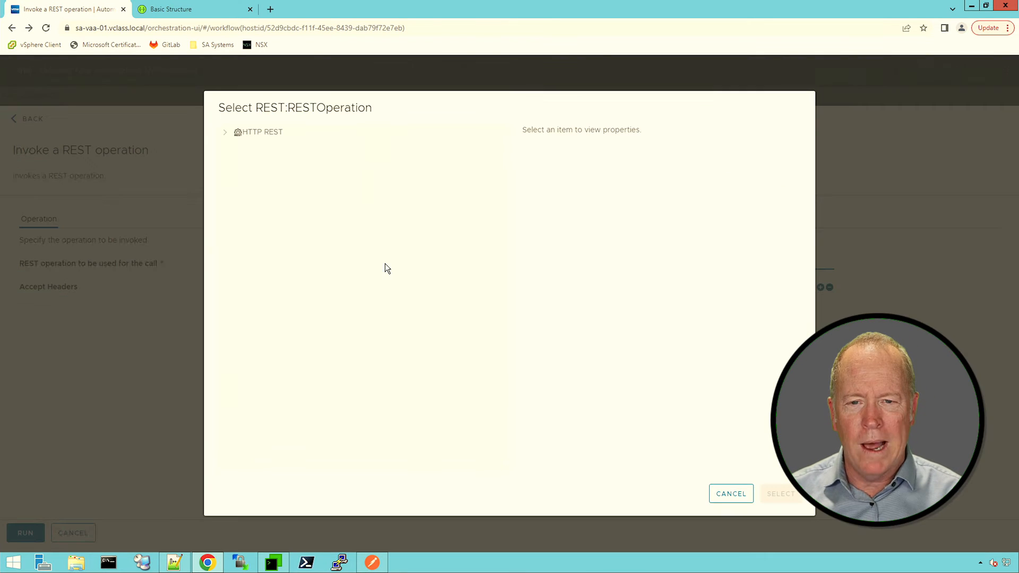
left_click(226, 132)
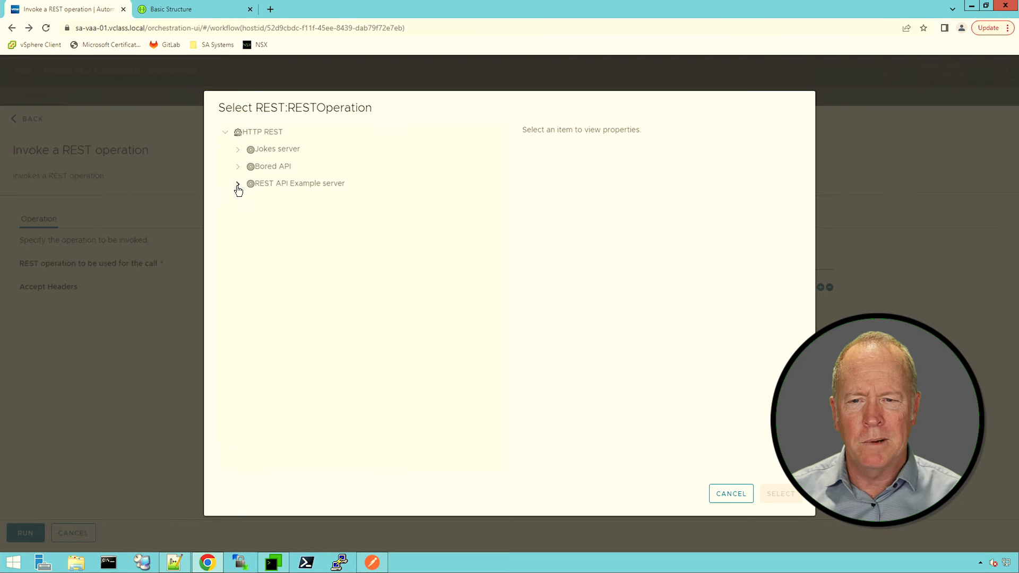
left_click(238, 186)
left_click(266, 201)
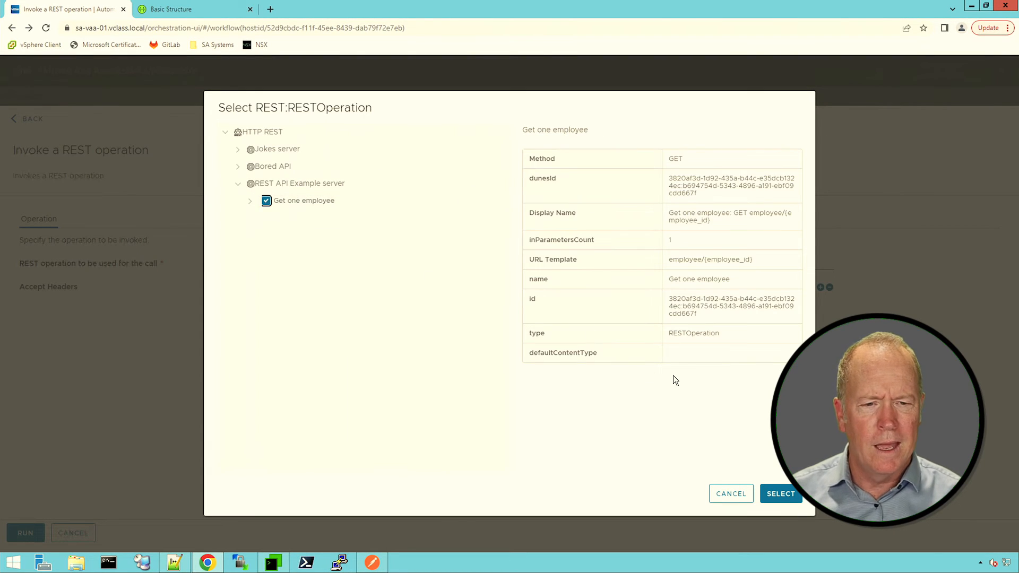
left_click(775, 495)
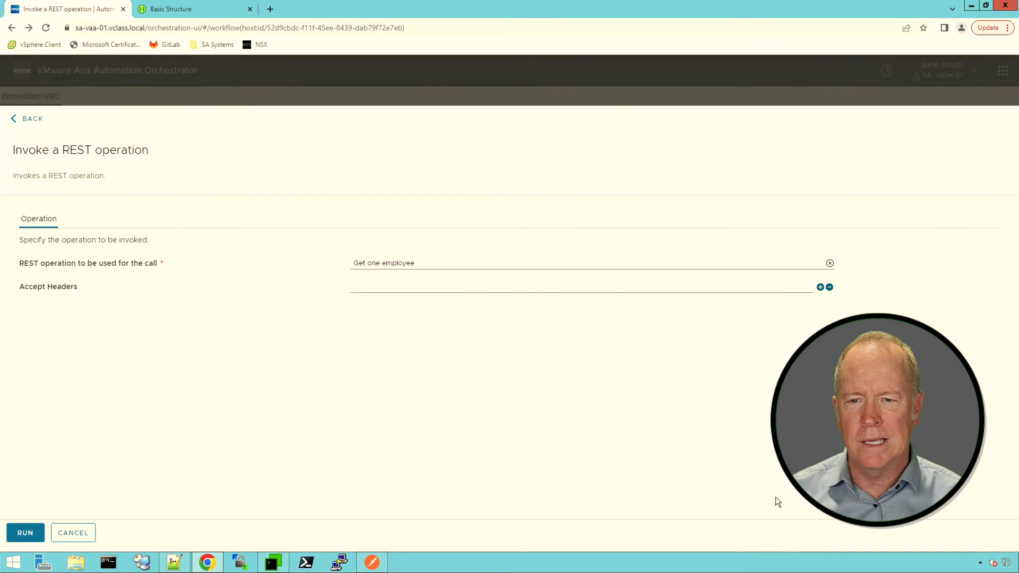
Step: Set the accept header for the call to application/json
left_click(439, 292)
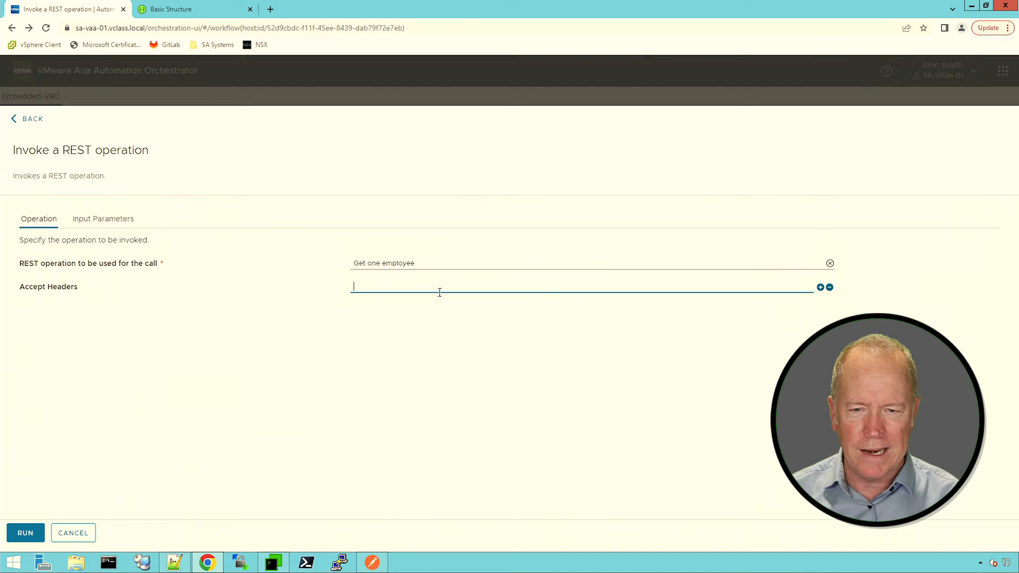
type("appl")
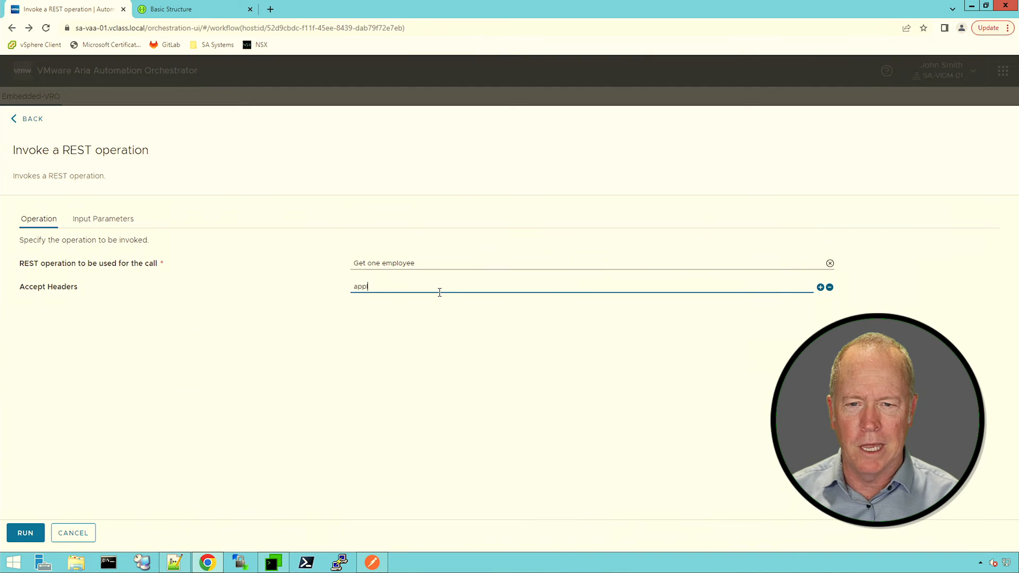
type("ication/json")
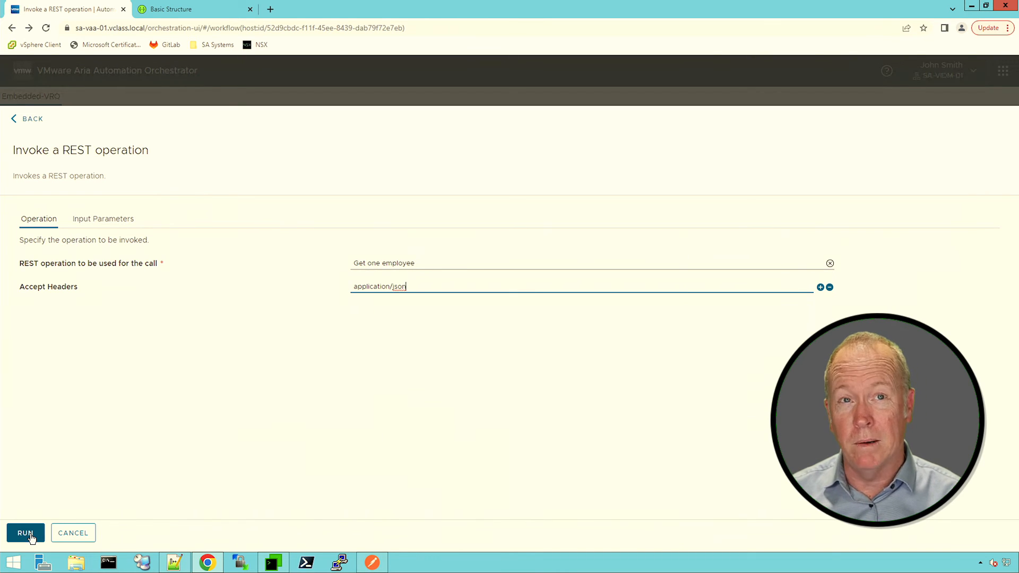
Step: Set input Parameter 1 to 1 and run the Invoke a REST operation workflow
left_click(105, 221)
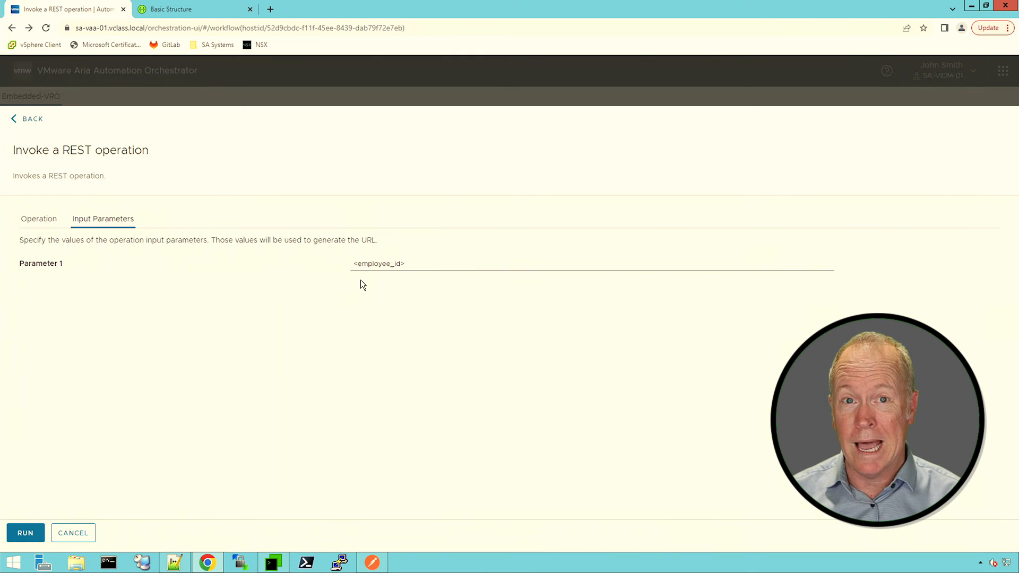
left_click(389, 264)
triple_click(388, 264)
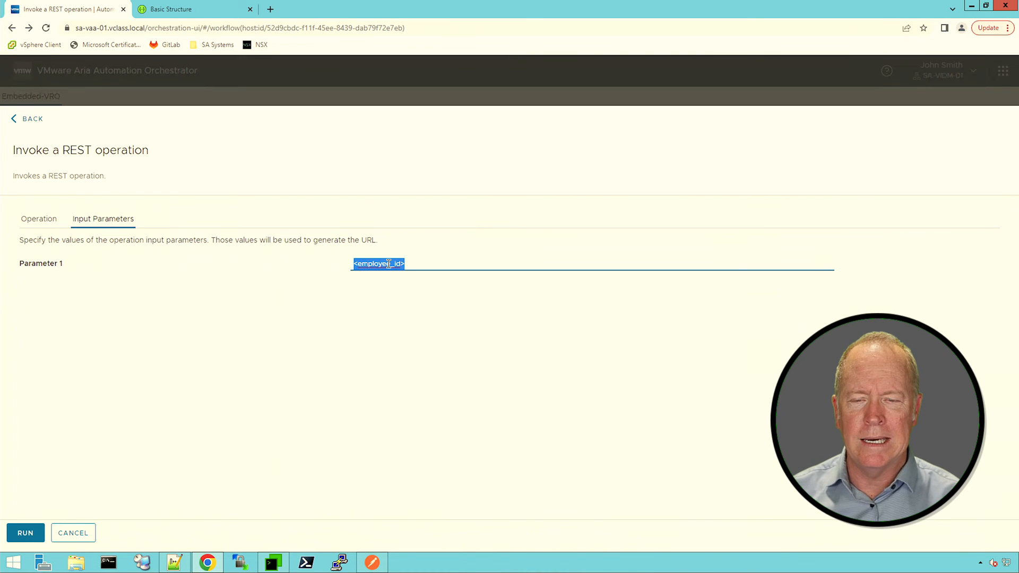
type("1")
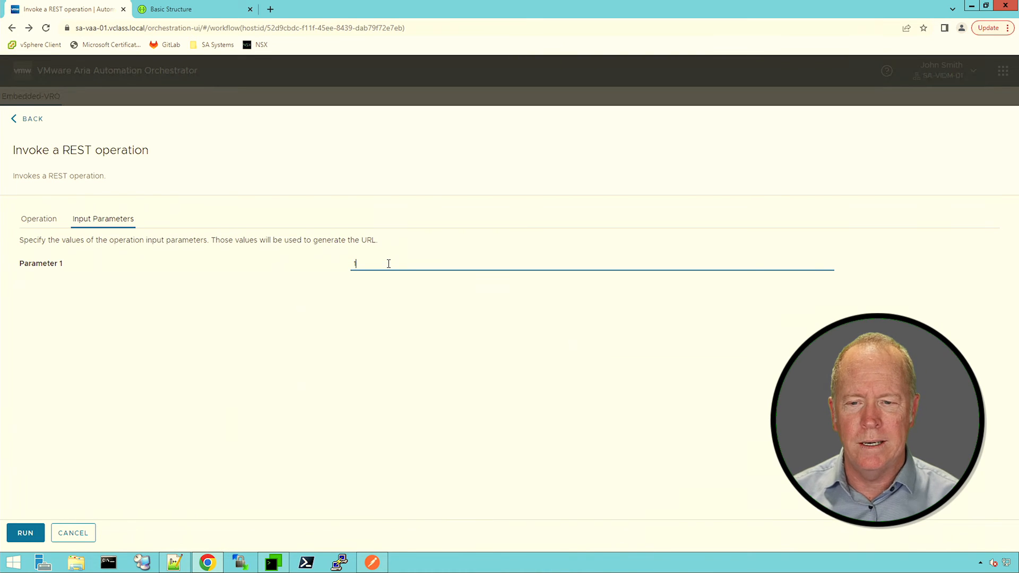
left_click(27, 536)
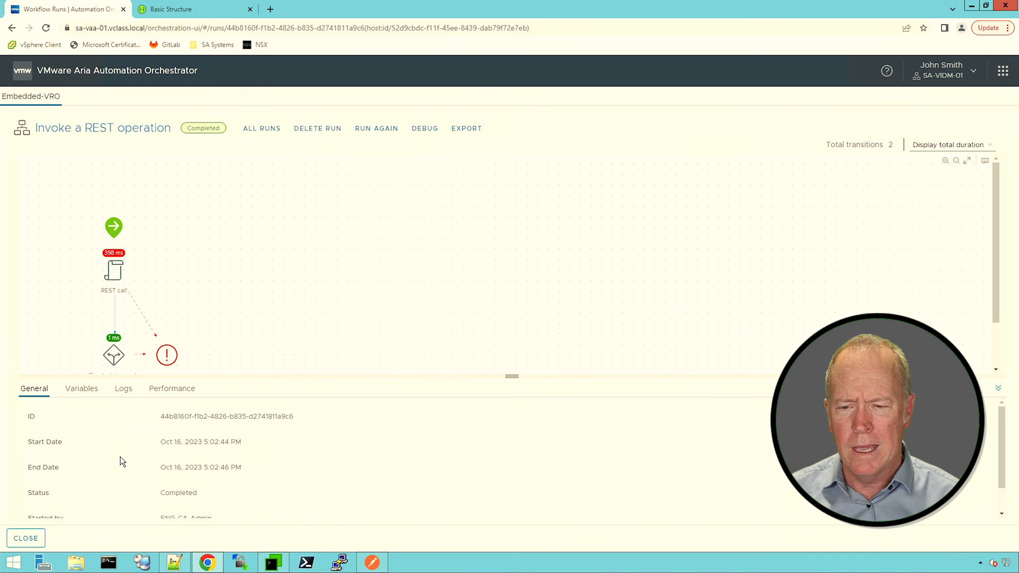
Step: Examine the returned JSON content in the run's logs and close the run
left_click(116, 392)
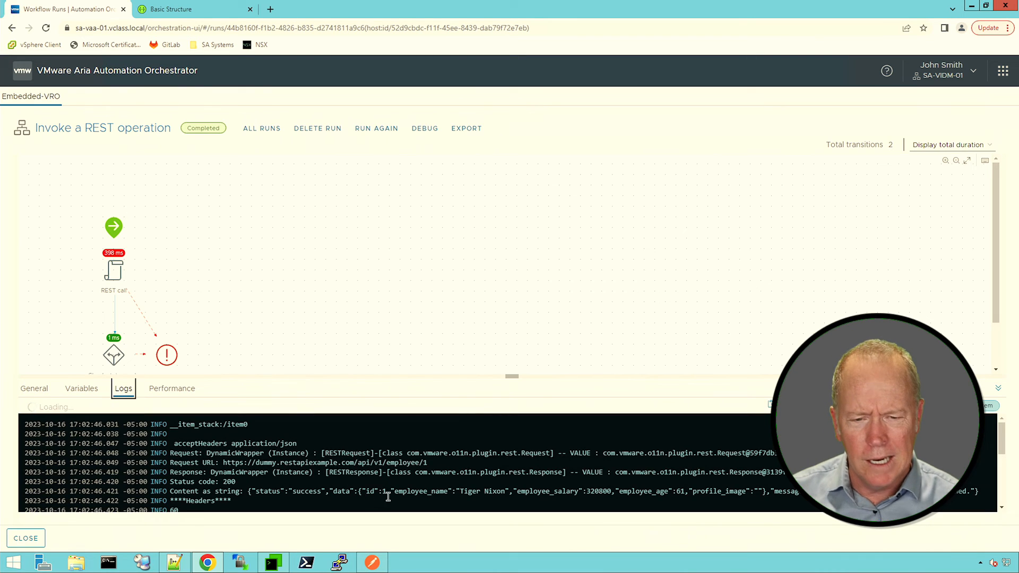
left_click_drag(248, 491, 592, 502)
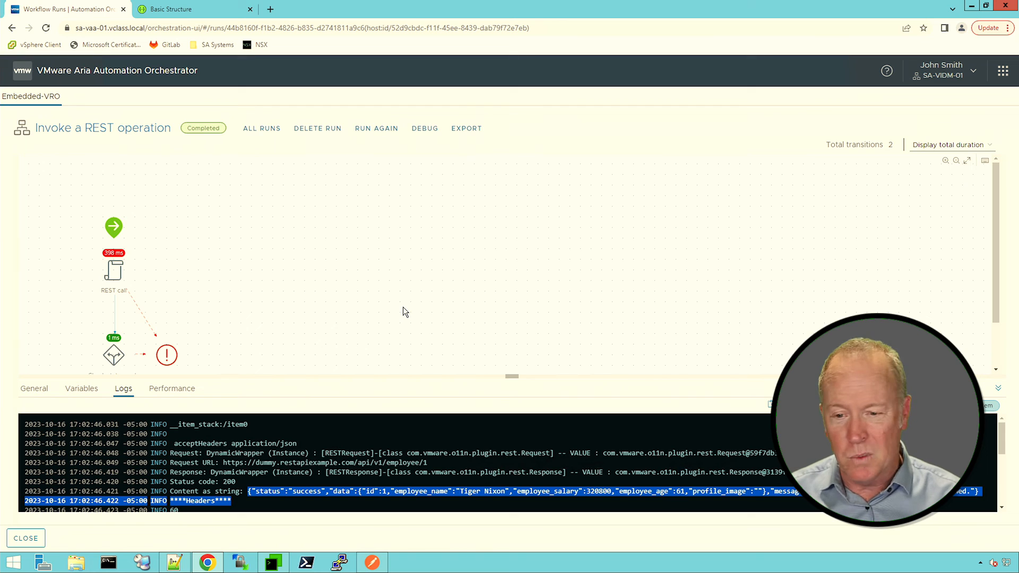
left_click(33, 537)
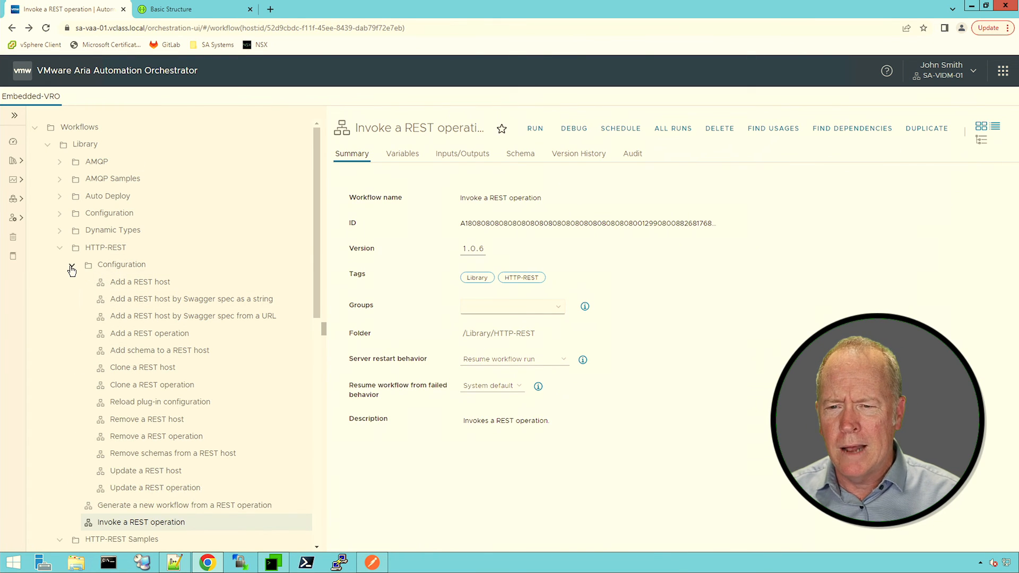
Step: Collapse the HTTP-REST workflow folder and view the Invoke a dynamic REST operation workflow in HTTP-REST Samples
left_click(71, 267)
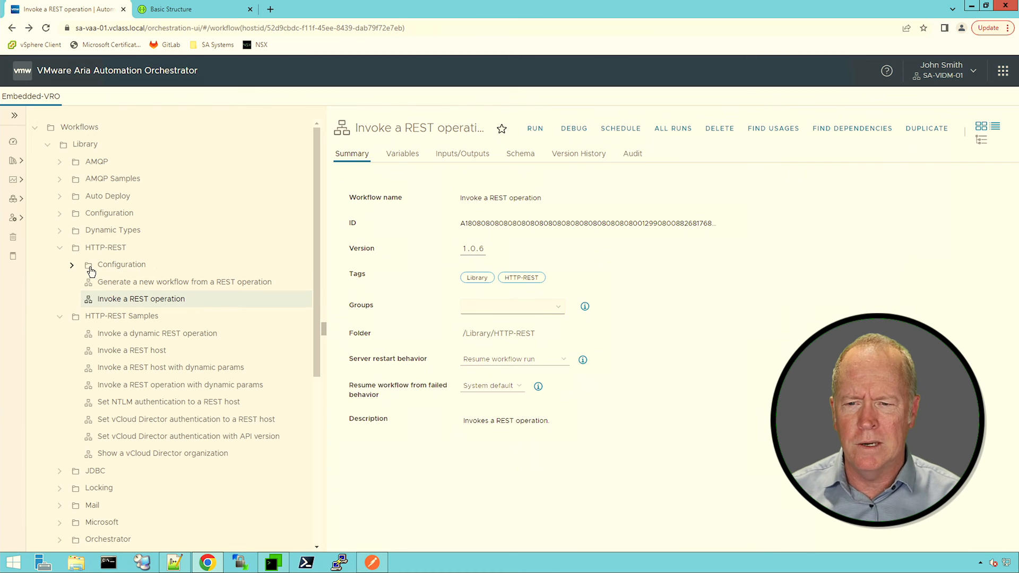
left_click(60, 249)
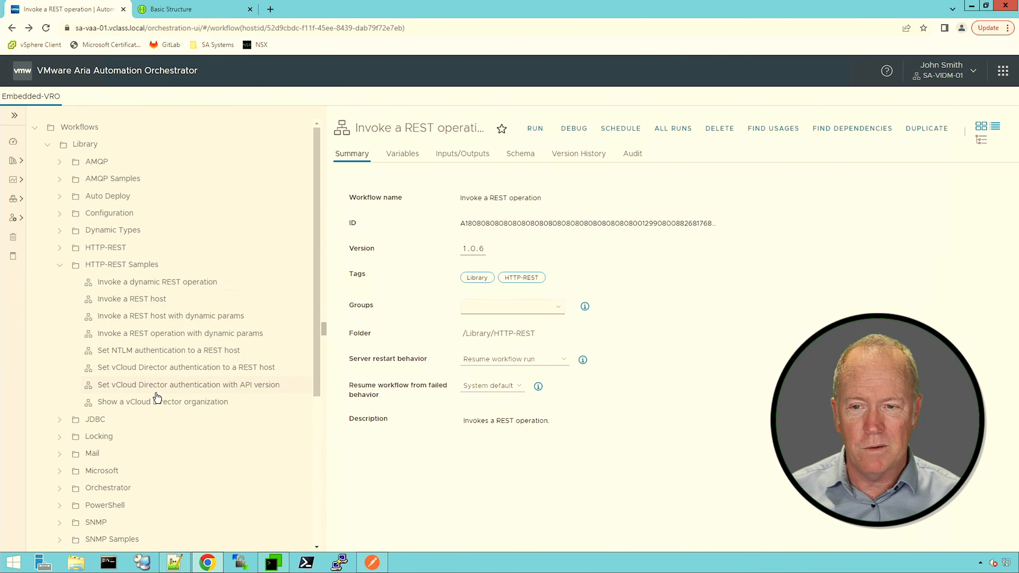
left_click(174, 285)
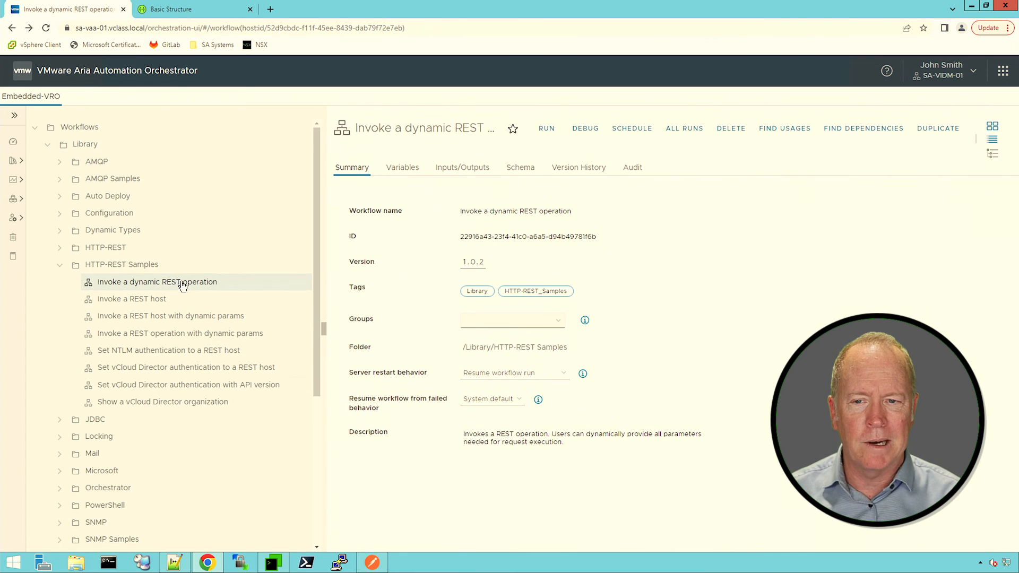